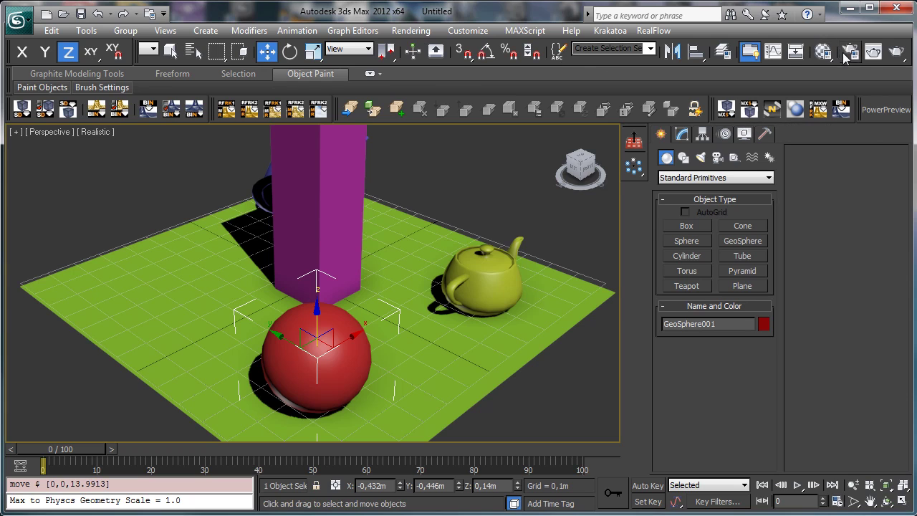
# Assign finalRender stage-1 as the production renderer and close the render setup.
pyautogui.click(850, 50)
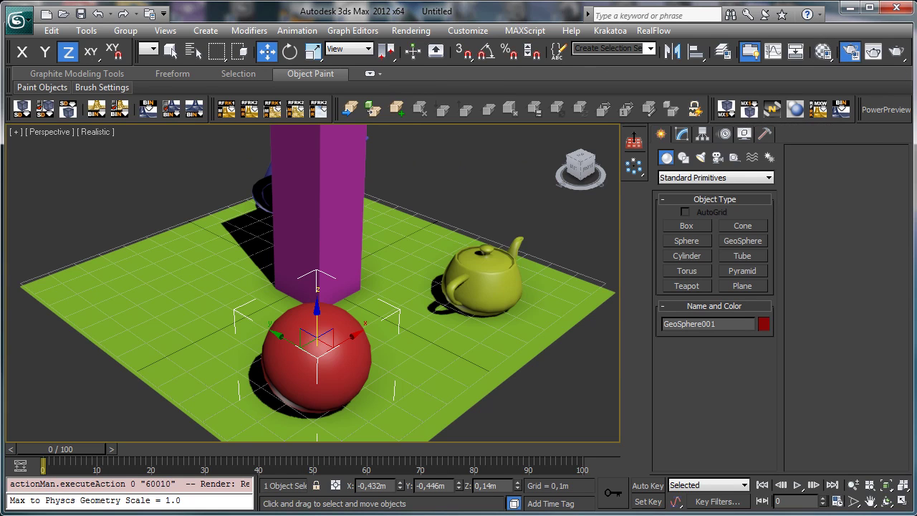
pyautogui.scroll(-5, 381, 395)
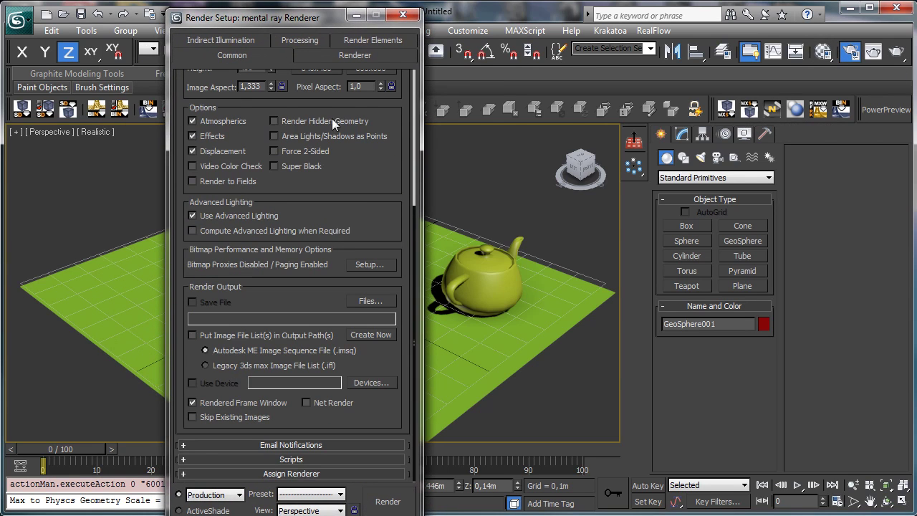
pyautogui.click(300, 474)
pyautogui.click(372, 413)
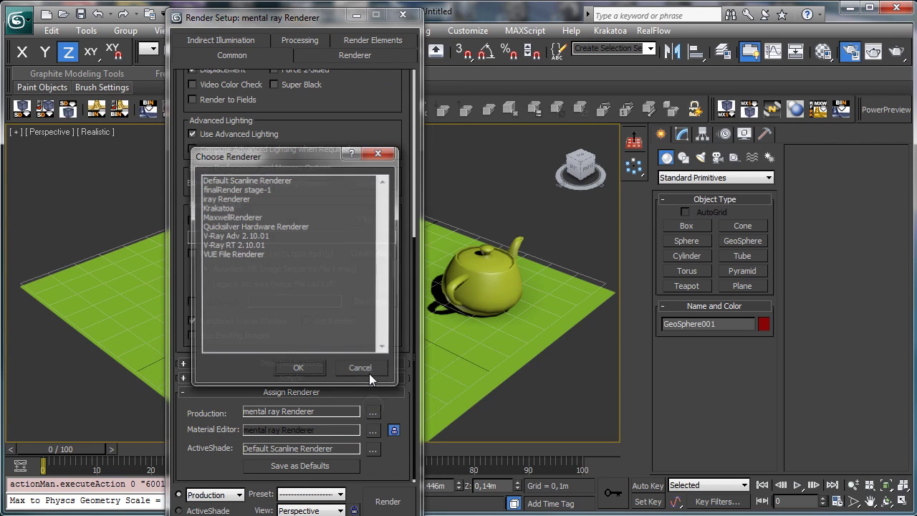
pyautogui.click(257, 194)
pyautogui.doubleClick(259, 195)
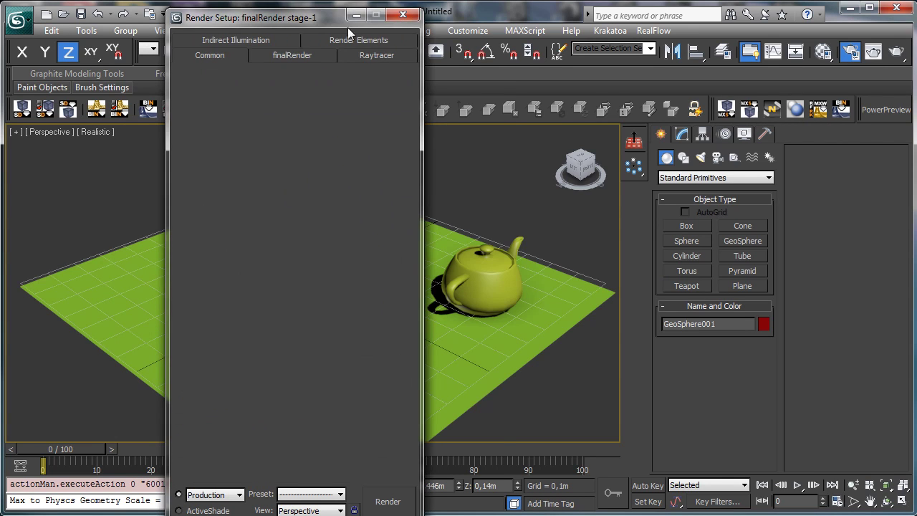
pyautogui.click(403, 14)
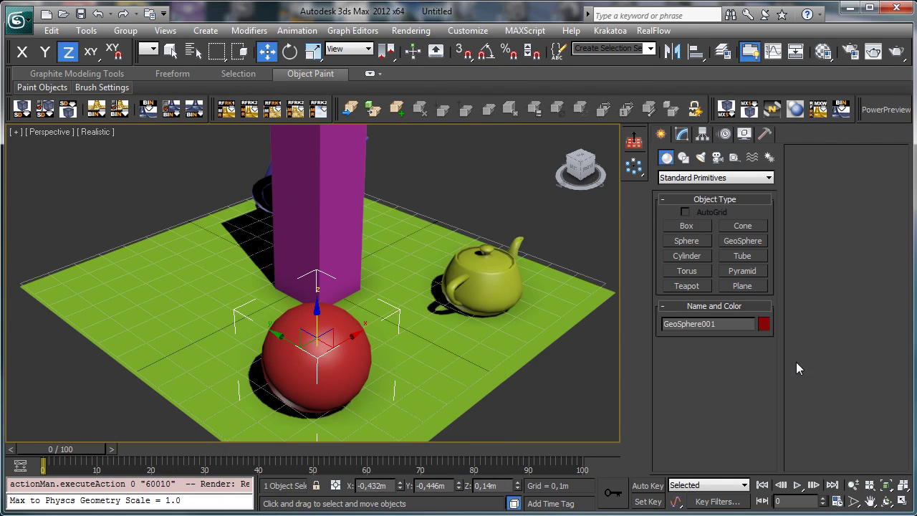
# Select the yellow teapot and open its object properties.
pyautogui.click(886, 501)
pyautogui.moveTo(320, 292); pyautogui.dragTo(405, 301)
pyautogui.click(869, 501)
pyautogui.moveTo(402, 358); pyautogui.dragTo(495, 320)
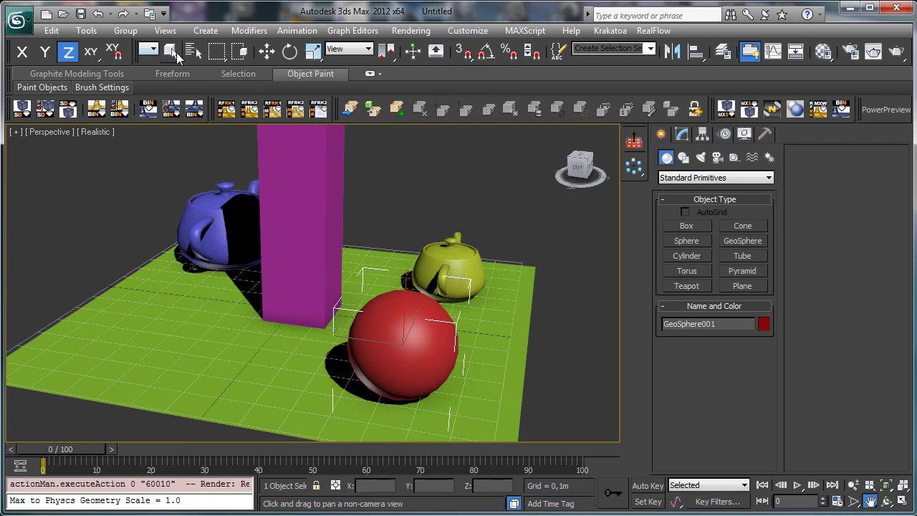
pyautogui.click(170, 50)
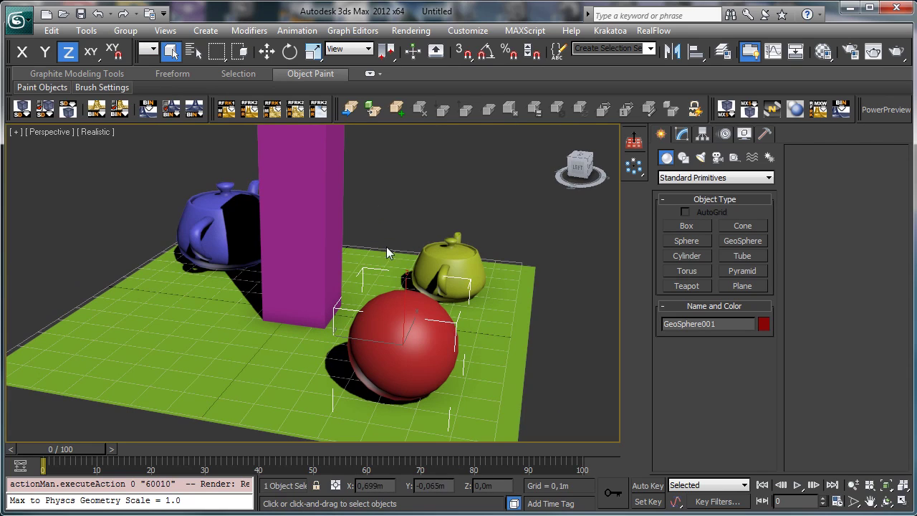
pyautogui.click(441, 257)
pyautogui.rightClick(451, 256)
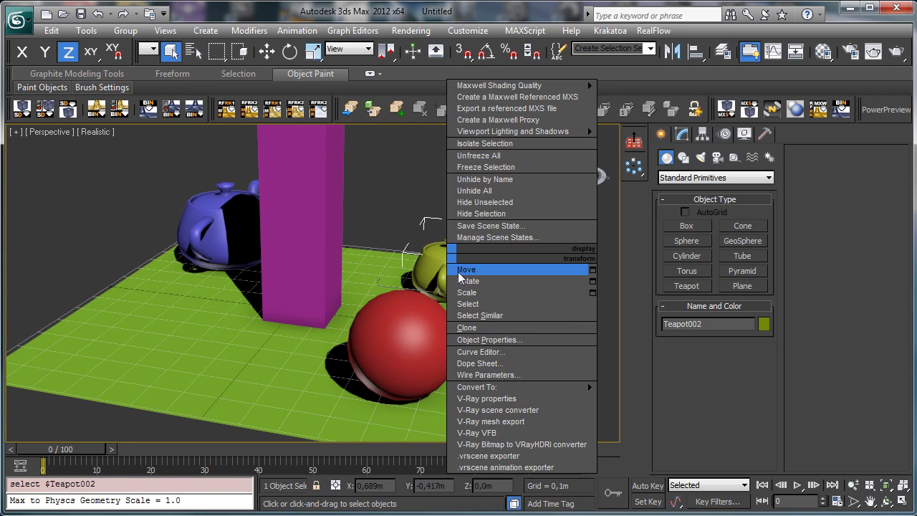
pyautogui.click(508, 342)
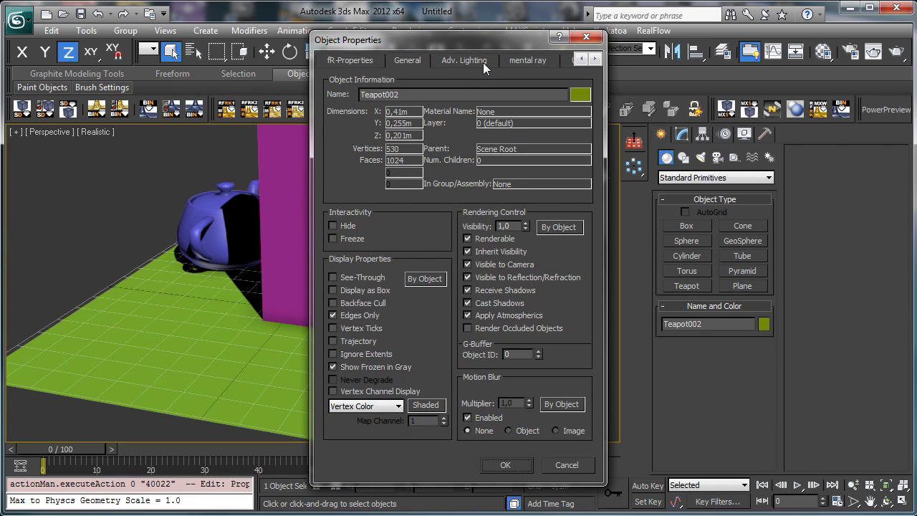
# Review the teapot's mental ray, user-defined, RealFlow and finalRender object properties.
pyautogui.click(536, 62)
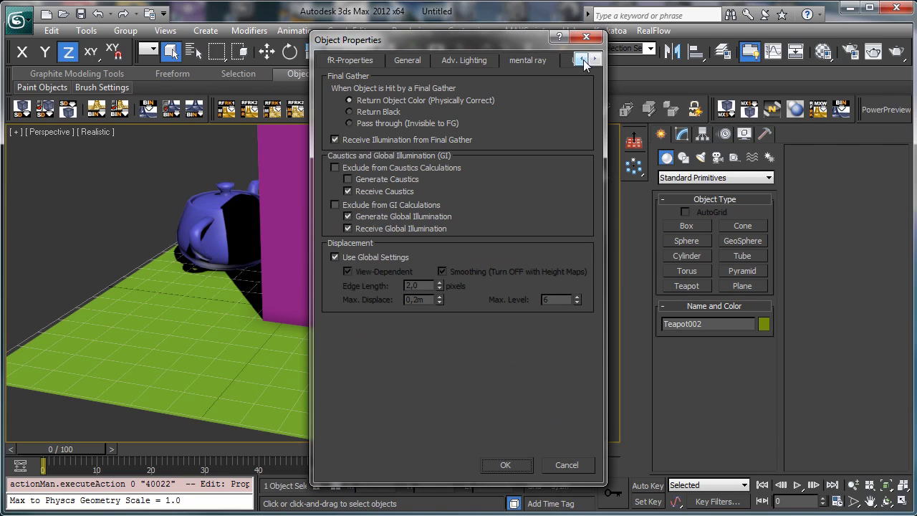
pyautogui.click(584, 62)
pyautogui.click(510, 63)
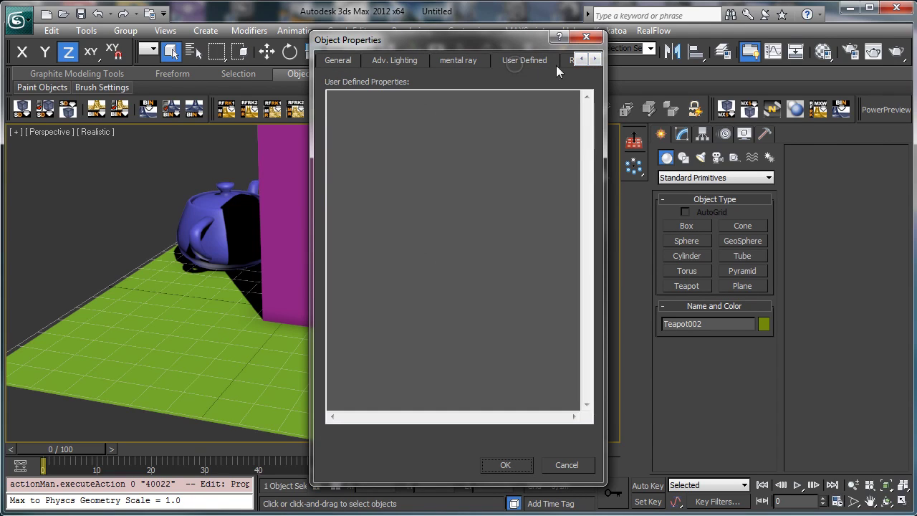
pyautogui.click(594, 60)
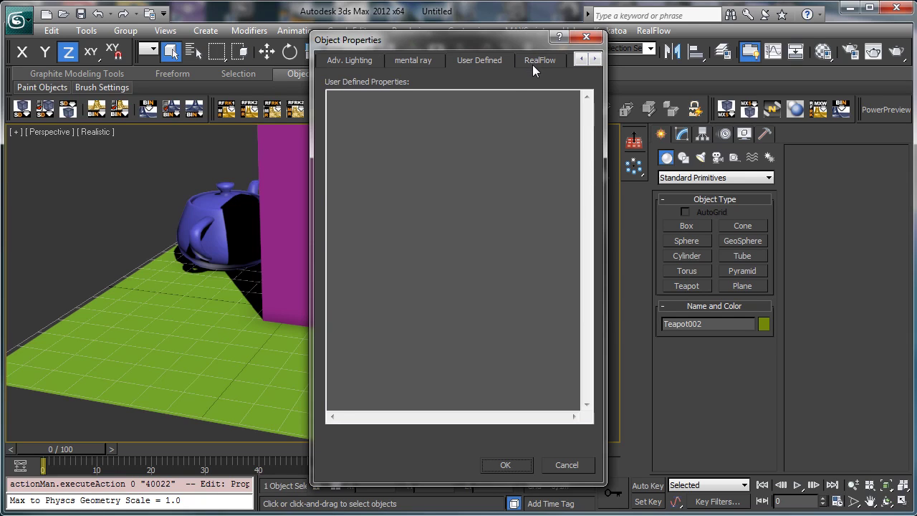
pyautogui.click(537, 61)
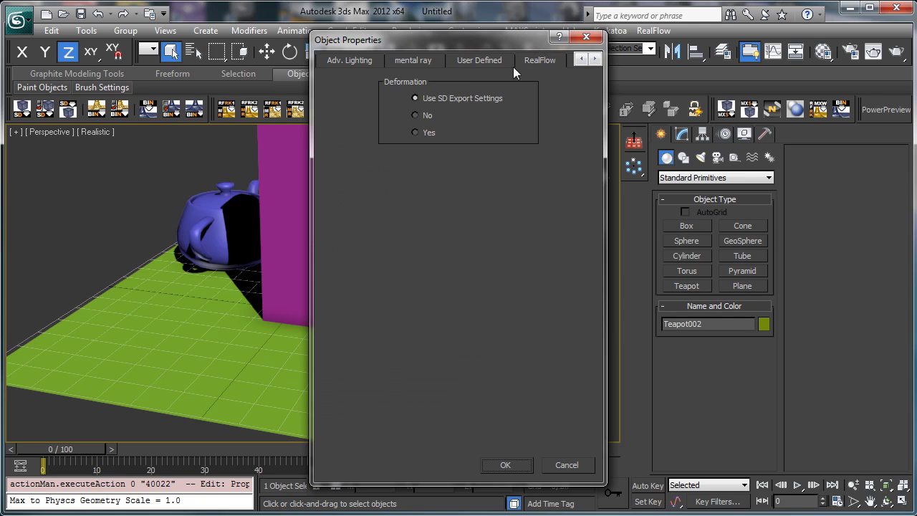
pyautogui.click(581, 60)
pyautogui.click(581, 61)
pyautogui.click(345, 62)
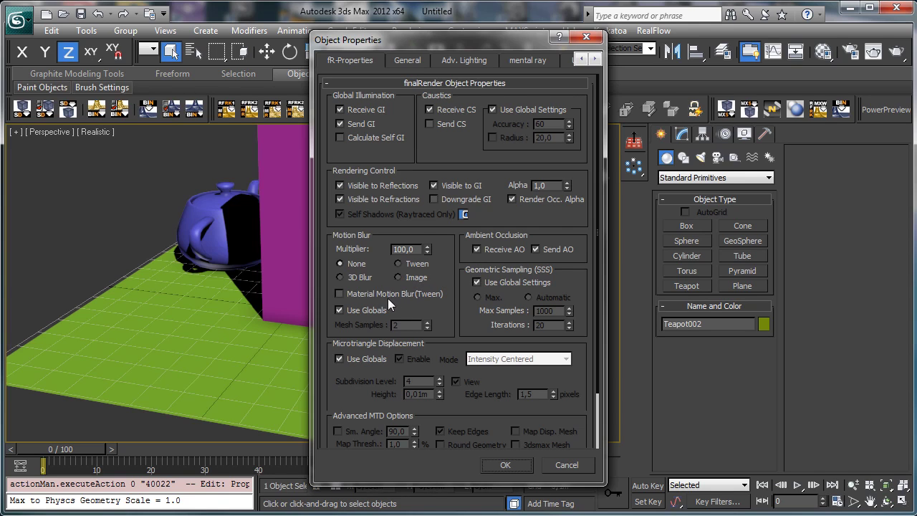
pyautogui.moveTo(445, 42); pyautogui.dragTo(152, 44)
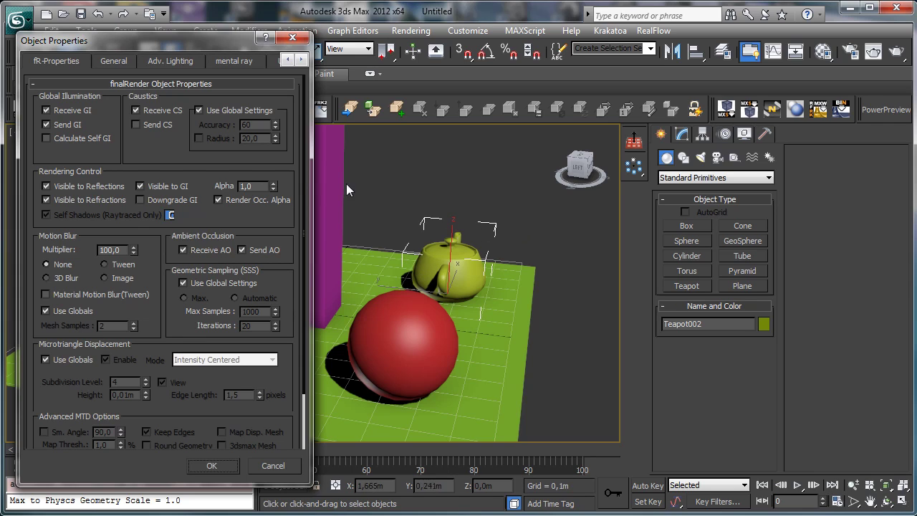
# Try the teapot's finalRender caustics options: turn on Receive CS and Send CS, enter an accuracy of 60 and restore Use Global Settings.
pyautogui.click(143, 110)
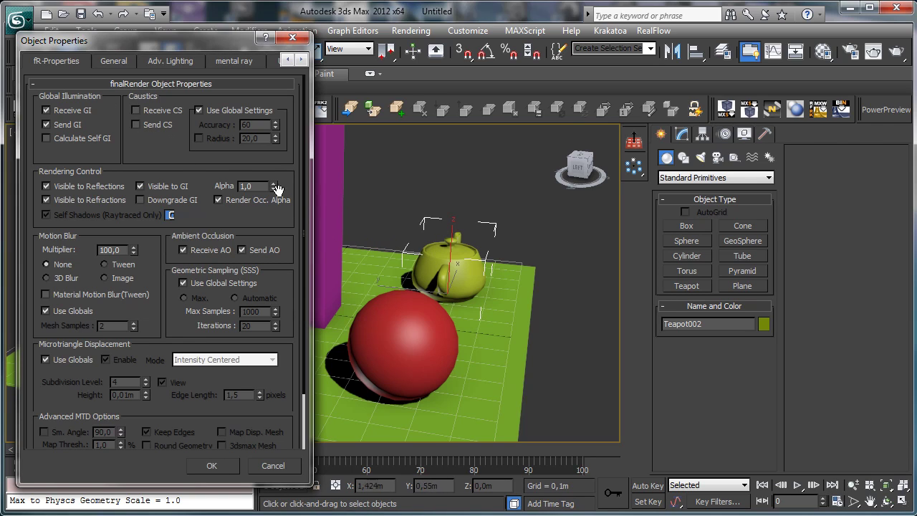
pyautogui.click(136, 110)
pyautogui.click(137, 125)
pyautogui.click(232, 112)
pyautogui.doubleClick(252, 126)
pyautogui.write('60')
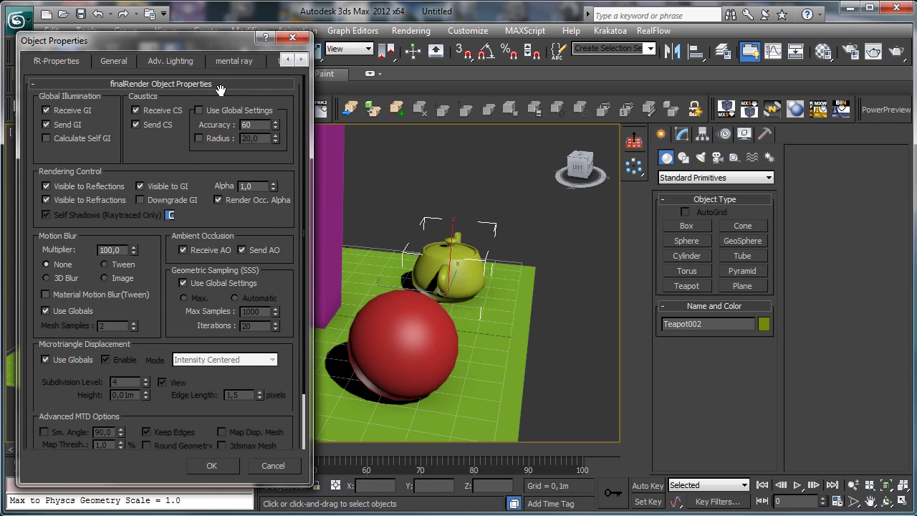
pyautogui.click(200, 110)
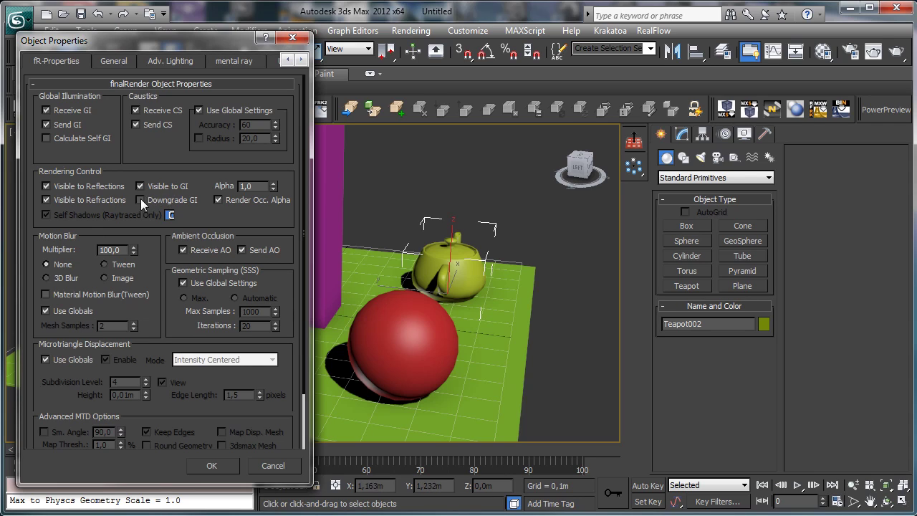
# Compare the teapot's finalRender rendering controls with its general ones, and close the object properties without applying changes.
pyautogui.click(162, 205)
pyautogui.click(159, 205)
pyautogui.click(111, 61)
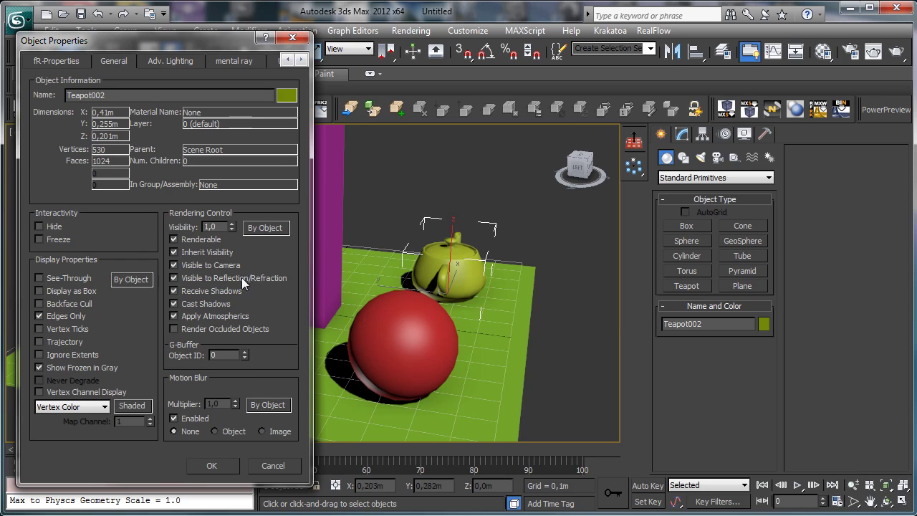
pyautogui.click(55, 60)
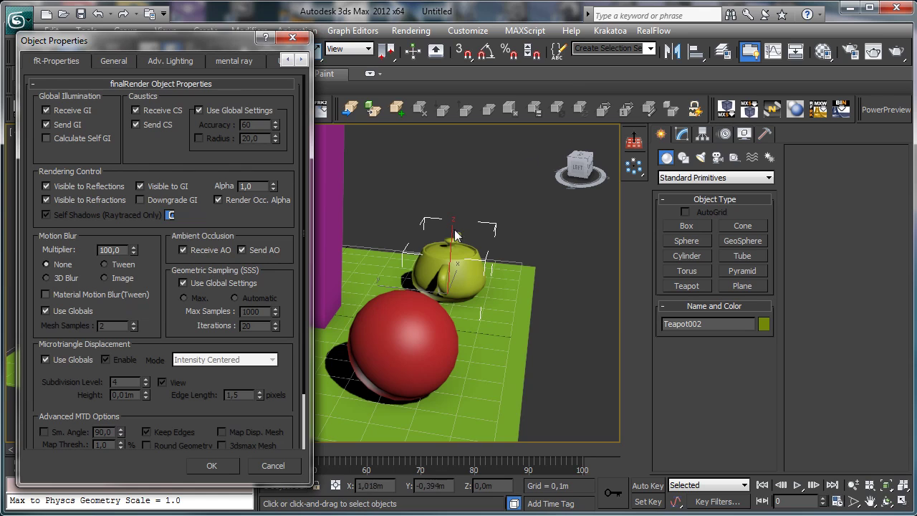
pyautogui.press('Escape')
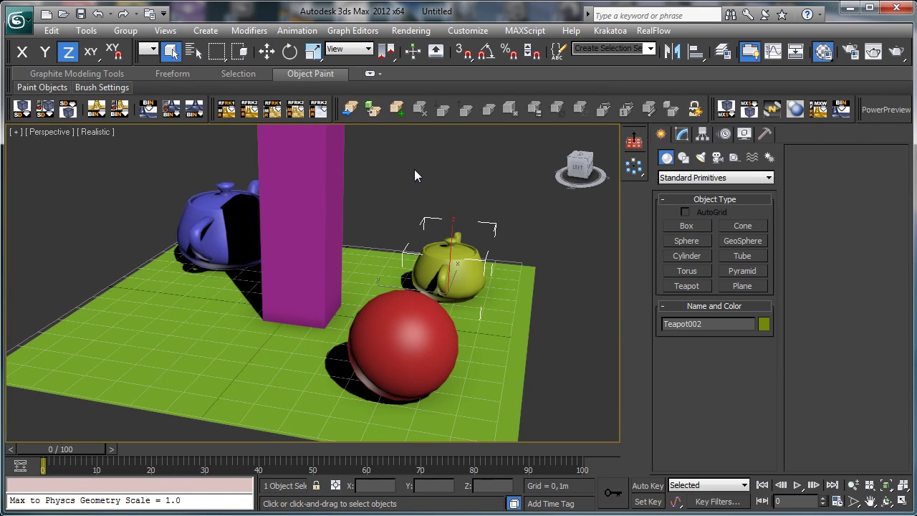
# Assign the finalRender ambient occlusion map to the diffuse colour of the 01 - Default material.
pyautogui.press('m')
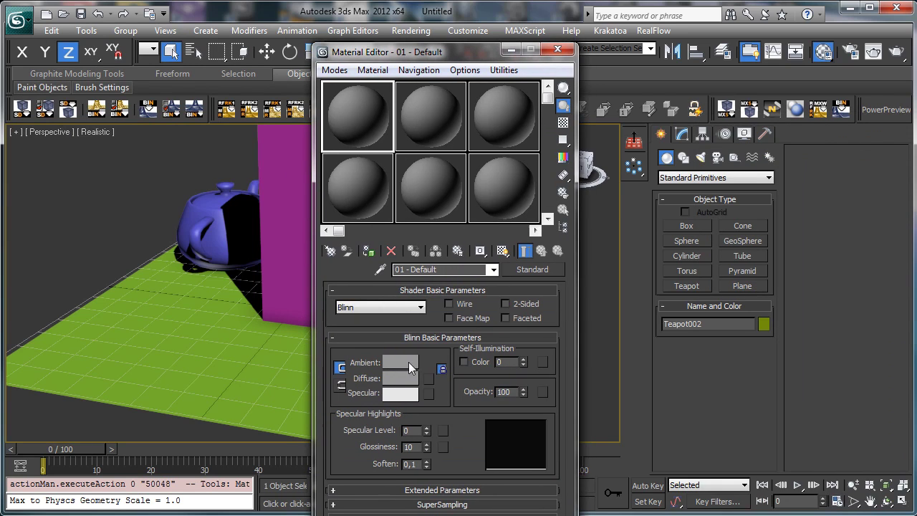
pyautogui.click(426, 378)
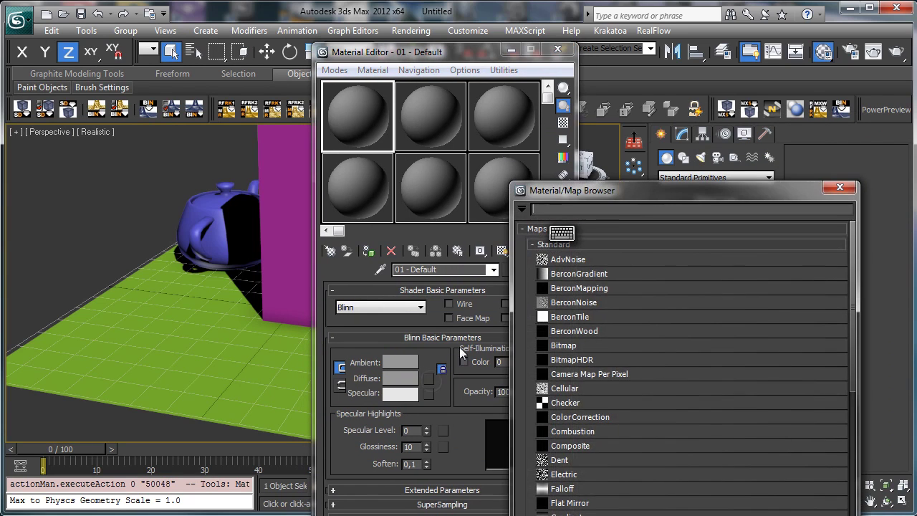
pyautogui.moveTo(631, 199); pyautogui.dragTo(538, 42)
pyautogui.click(494, 83)
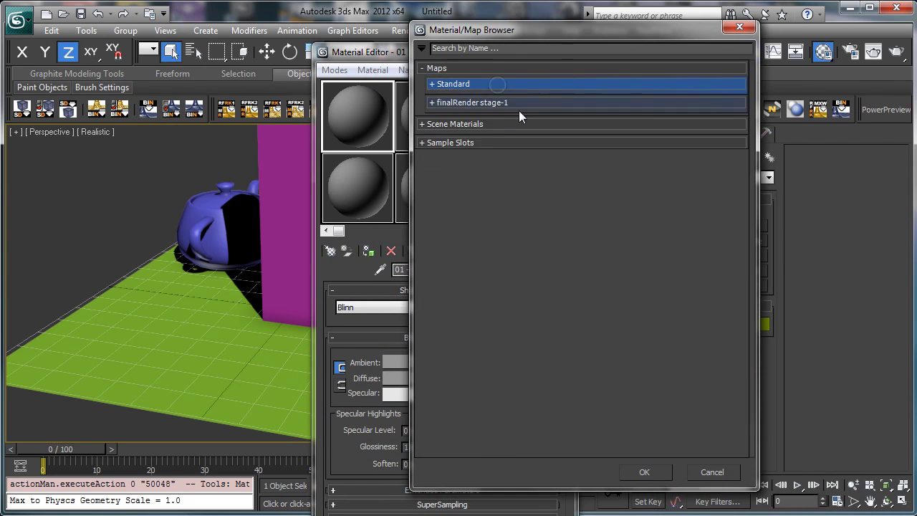
pyautogui.click(479, 104)
pyautogui.doubleClick(491, 132)
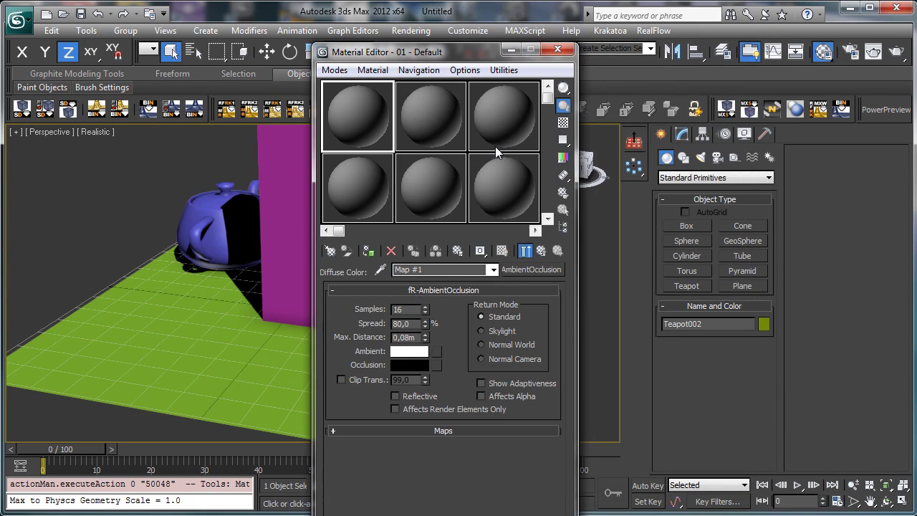
# Set the ambient occlusion map's maximum distance to 1 m and check the green ground plane's dimensions.
pyautogui.click(417, 337)
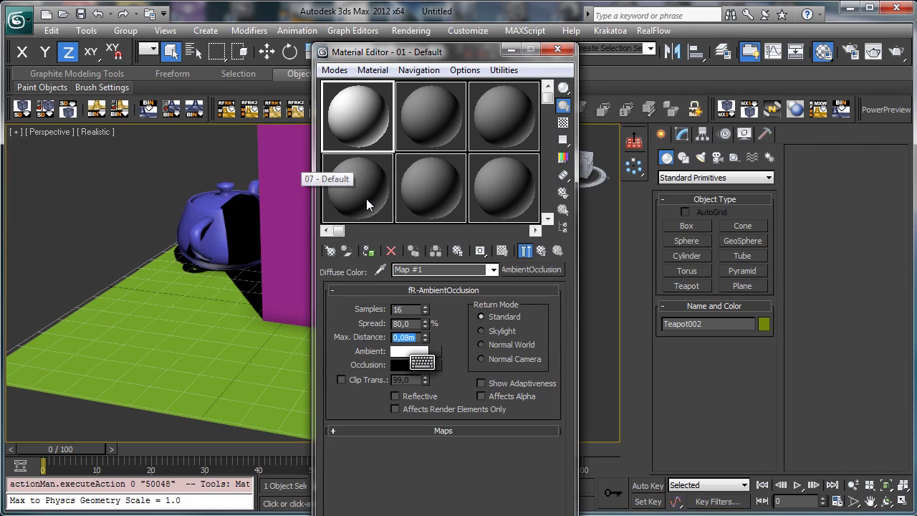
pyautogui.write('1')
pyautogui.press('Return')
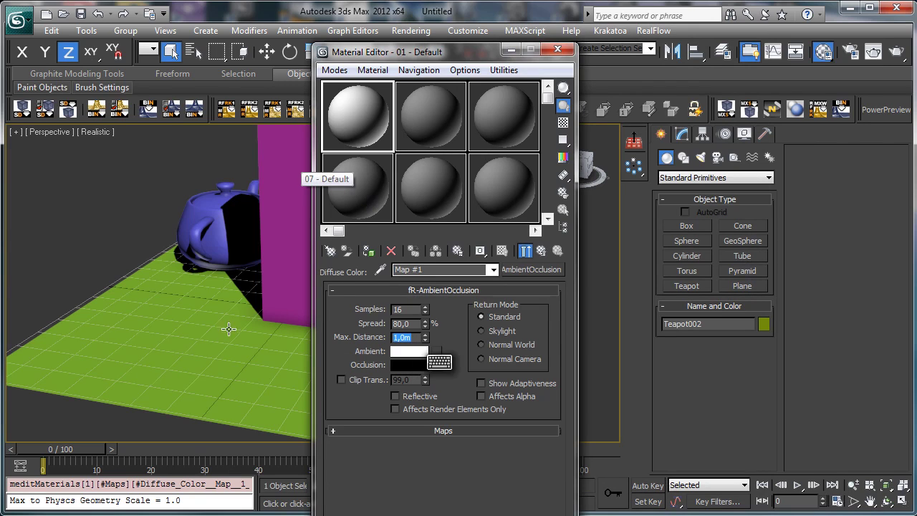
pyautogui.click(218, 387)
pyautogui.click(678, 139)
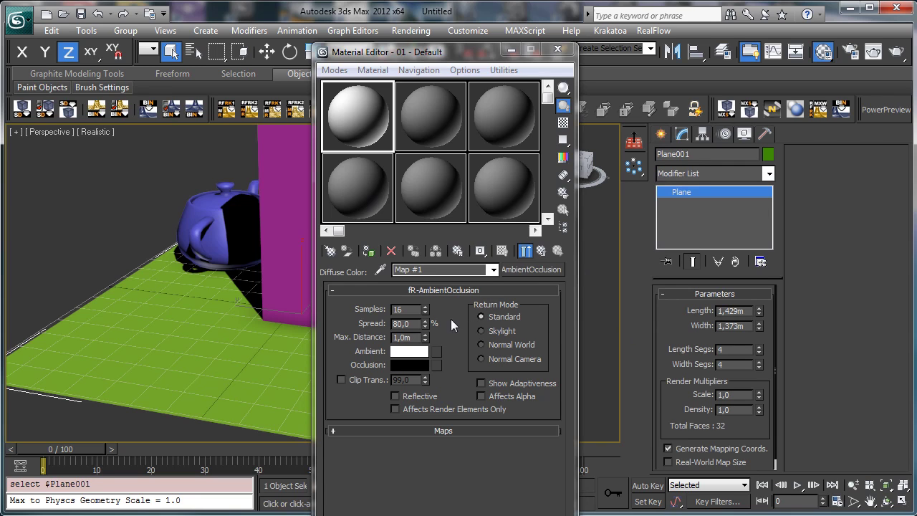
# Set the parent 01 - Default material's self-illumination to 100.
pyautogui.click(541, 250)
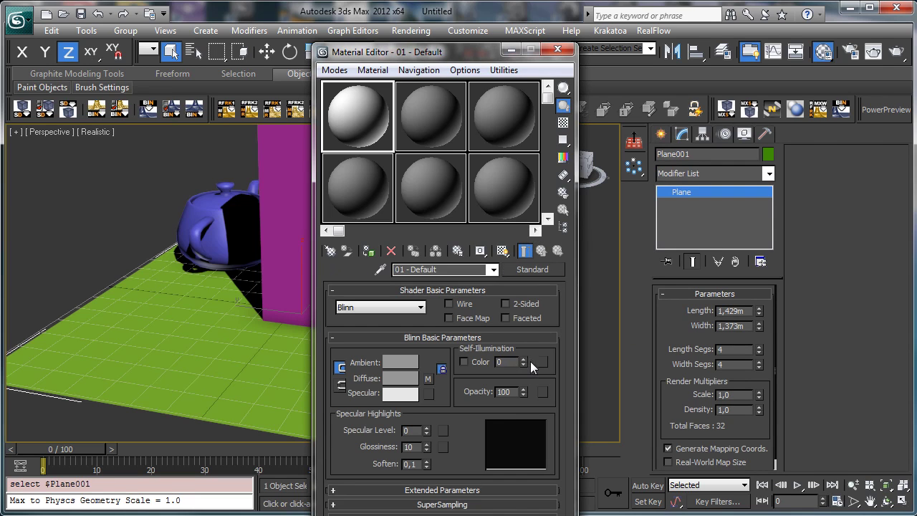
pyautogui.moveTo(509, 320); pyautogui.dragTo(509, 301)
pyautogui.moveTo(459, 53); pyautogui.dragTo(788, 99)
# Enable finalRender's global material override with the 01 - Default material, and check its exclusion list without excluding anything.
pyautogui.click(849, 51)
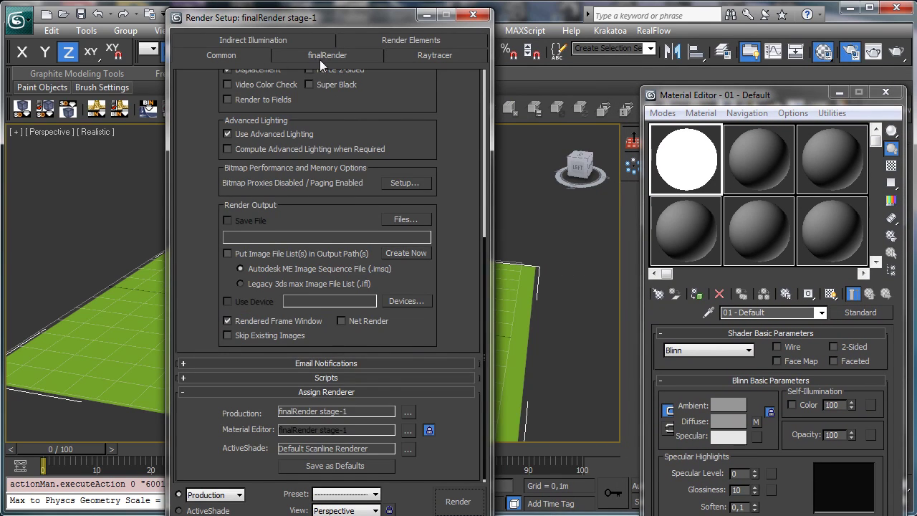
pyautogui.click(320, 57)
pyautogui.click(355, 306)
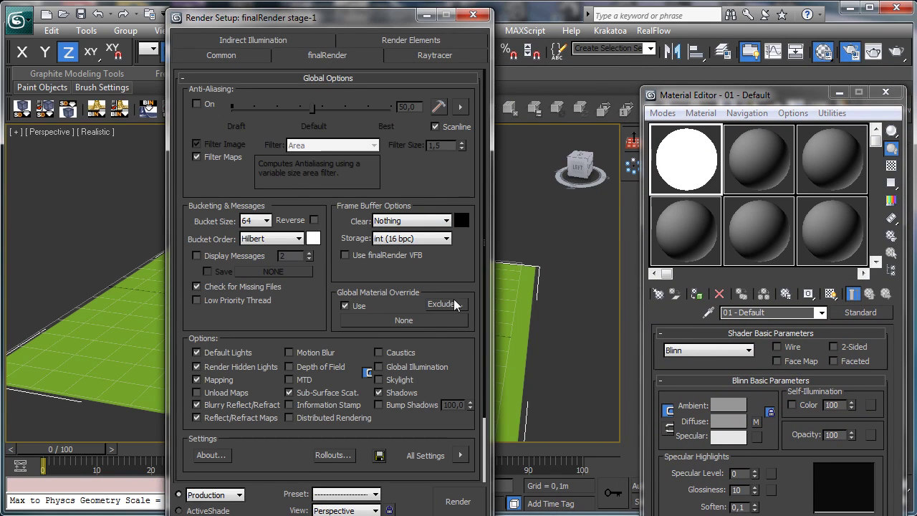
pyautogui.moveTo(820, 322); pyautogui.dragTo(403, 320)
pyautogui.click(297, 314)
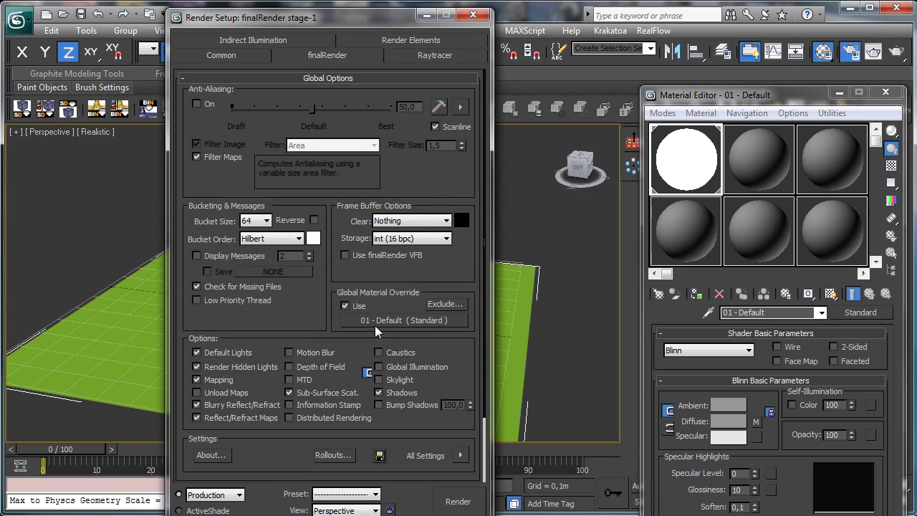
pyautogui.click(446, 304)
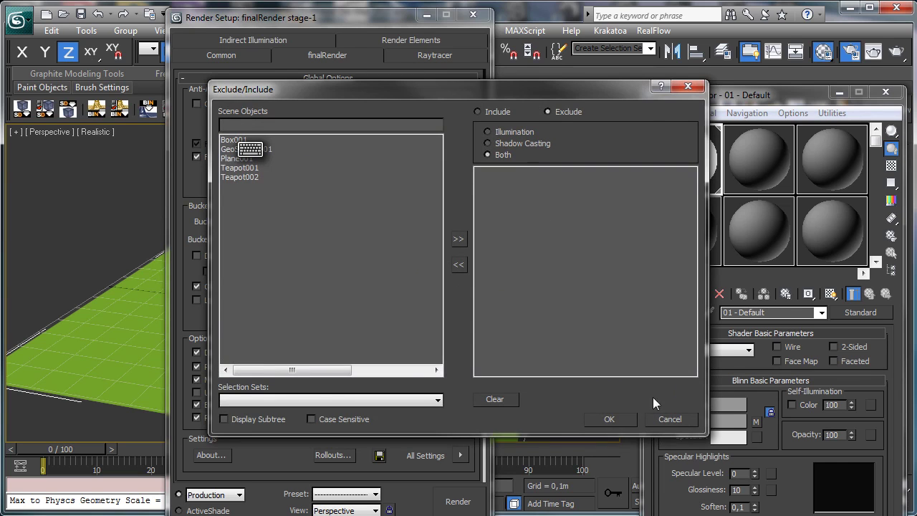
pyautogui.click(669, 419)
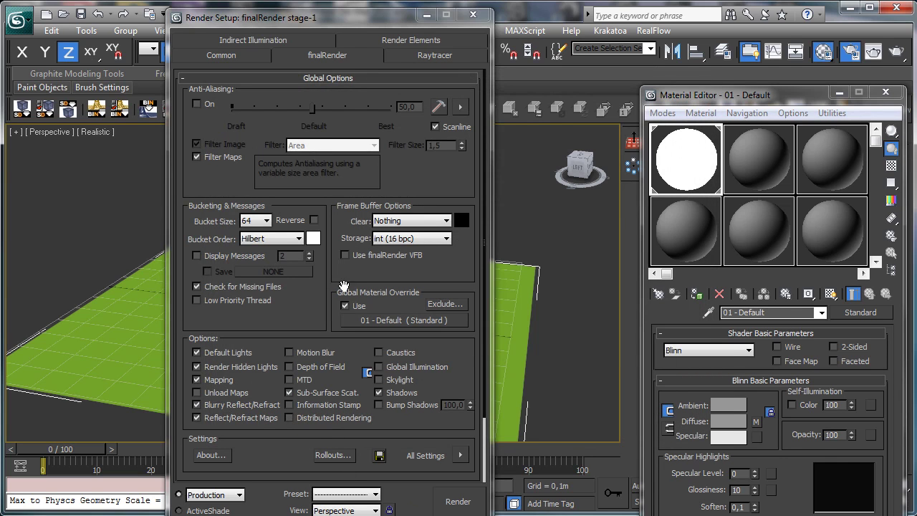
# Set finalRender's bucket size to 32.
pyautogui.click(255, 220)
pyautogui.click(253, 241)
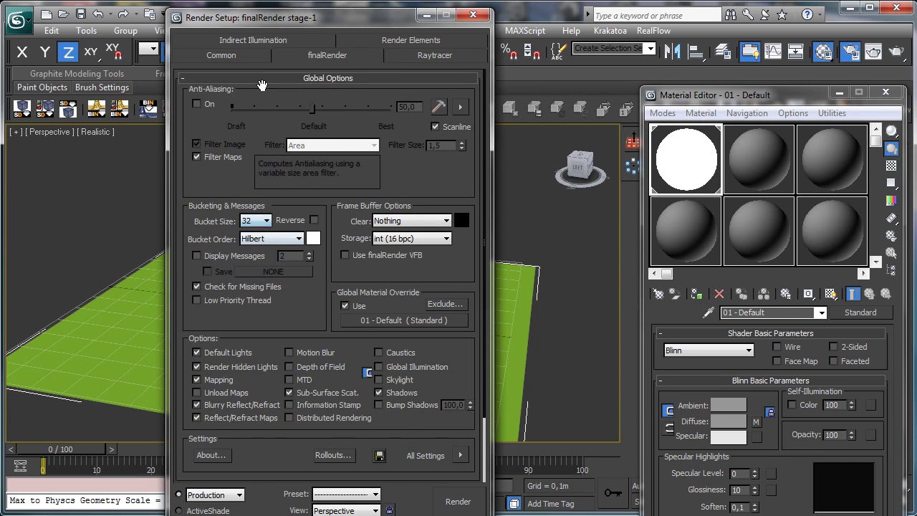
# Check the common output parameters and render the Perspective view with the global ambient occlusion material override.
pyautogui.click(224, 54)
pyautogui.scroll(5, 419, 111)
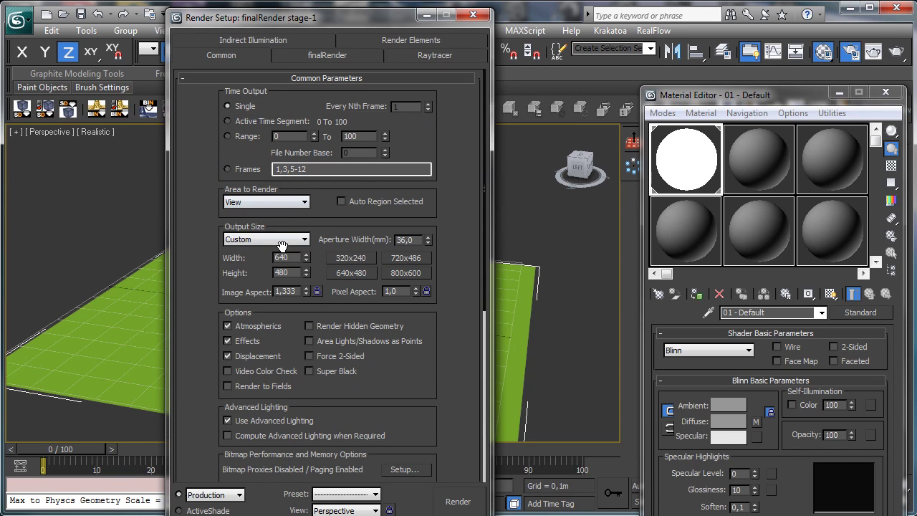
pyautogui.click(462, 500)
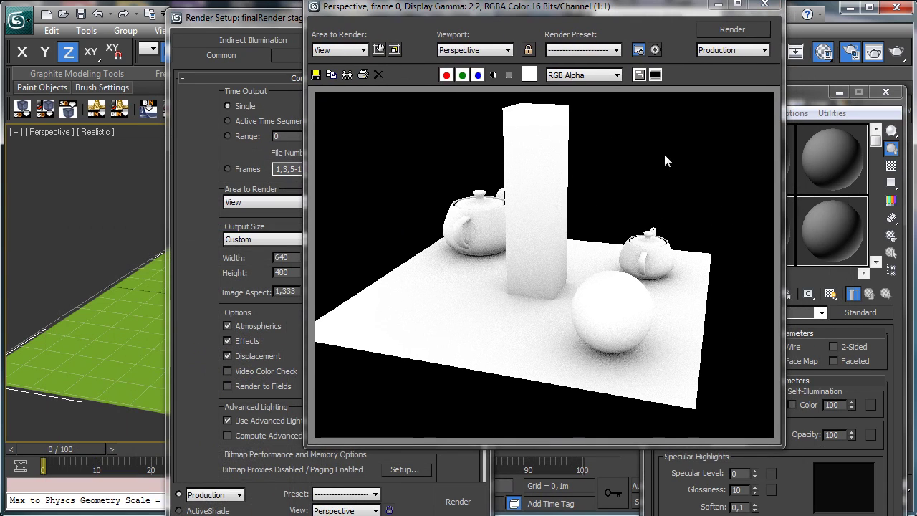
# Clone the rendered frame as a comparison copy, minimize both frame windows, and close the render setup.
pyautogui.click(348, 75)
pyautogui.moveTo(144, 230)
pyautogui.mouseDown()
pyautogui.moveTo(337, 85)
pyautogui.moveTo(408, 86)
pyautogui.mouseUp()
pyautogui.click(718, 4)
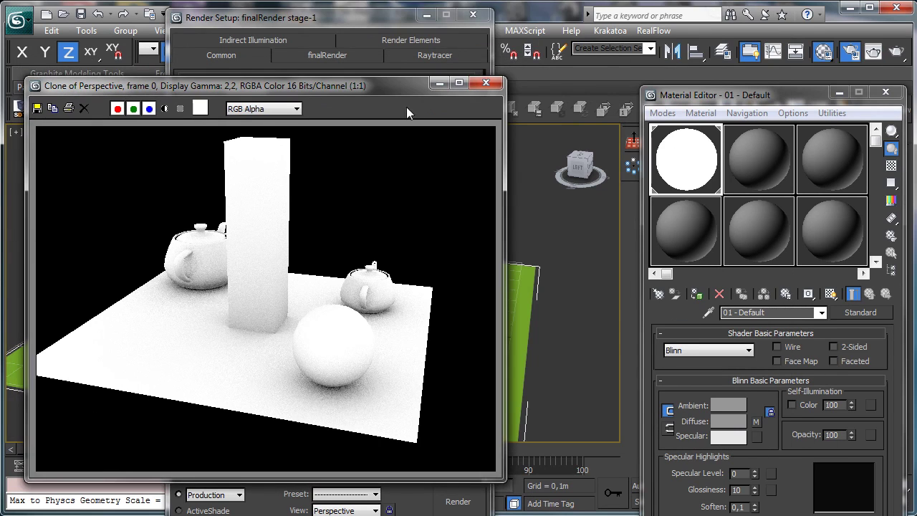
pyautogui.click(439, 84)
pyautogui.click(473, 14)
# Turn off Receive AO in the yellow teapot's finalRender object properties and render the Perspective view.
pyautogui.click(454, 259)
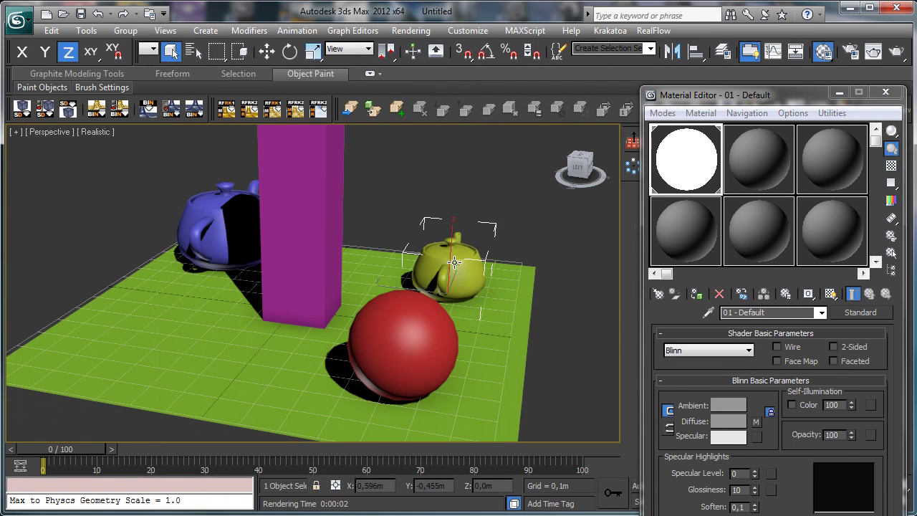
pyautogui.rightClick(456, 262)
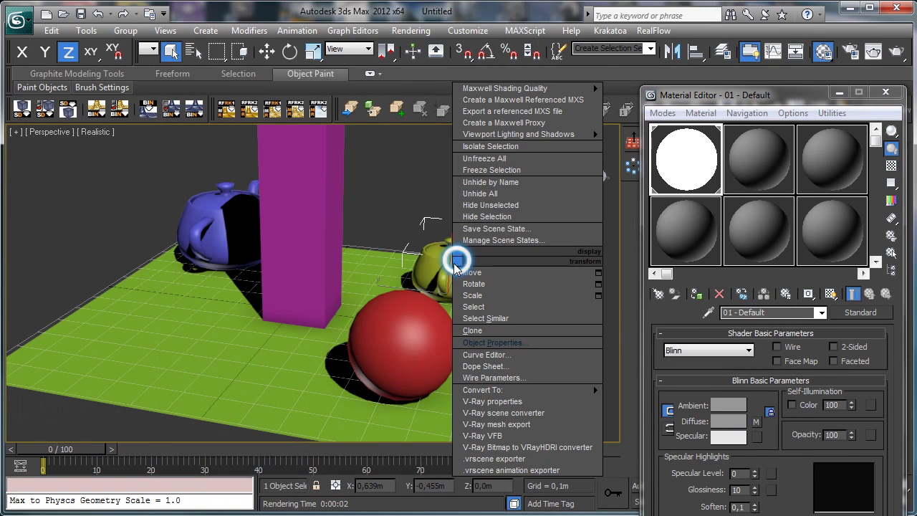
pyautogui.click(504, 348)
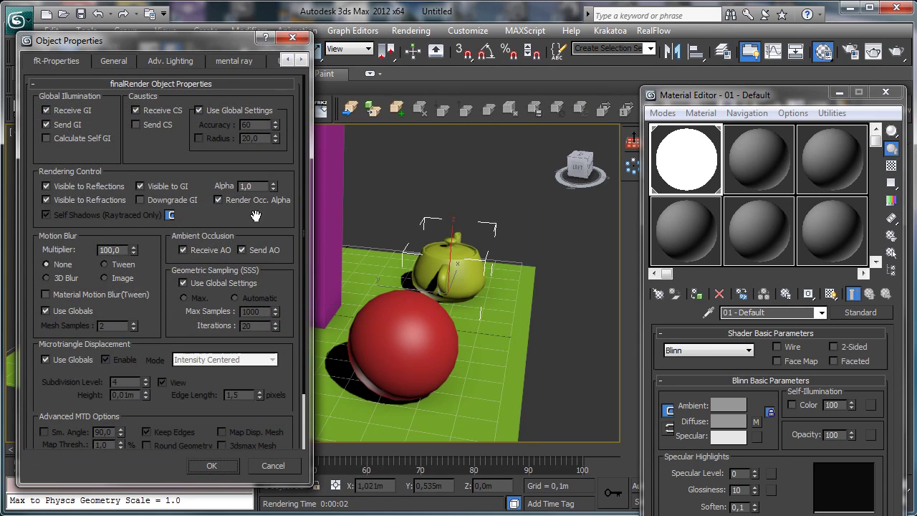
pyautogui.click(206, 250)
pyautogui.click(211, 465)
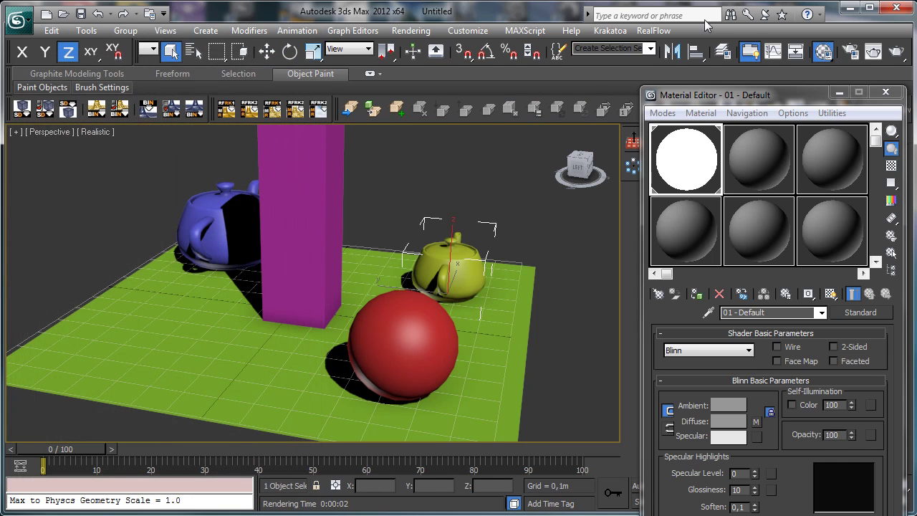
pyautogui.click(896, 51)
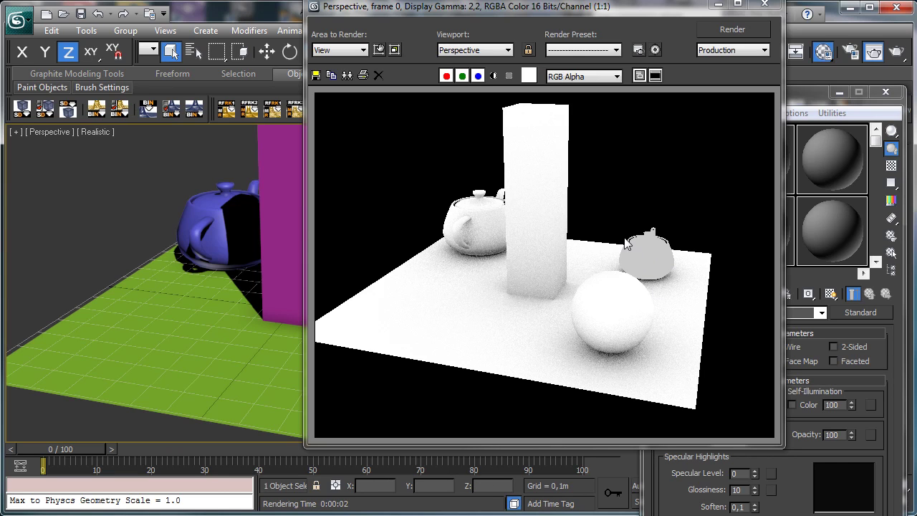
# Turn Receive AO back on and Send AO off for the yellow teapot, and render the view again.
pyautogui.click(717, 4)
pyautogui.rightClick(495, 263)
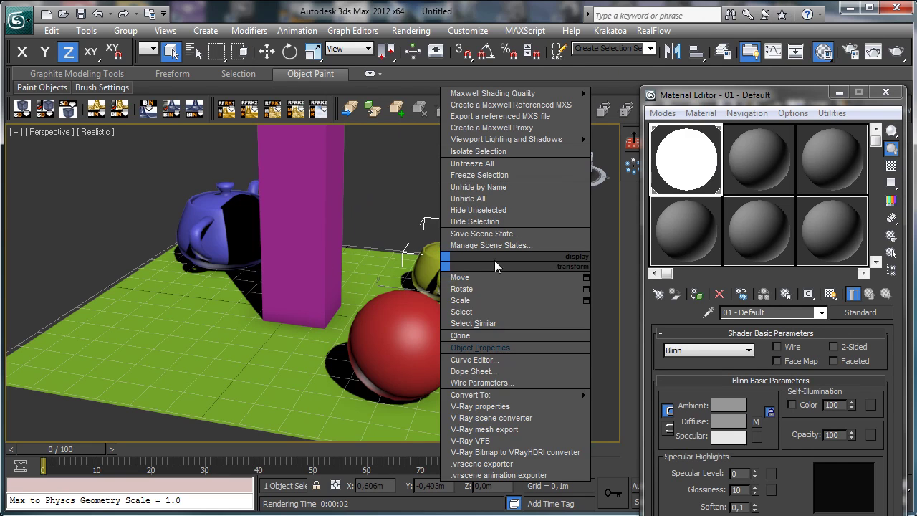
pyautogui.click(480, 348)
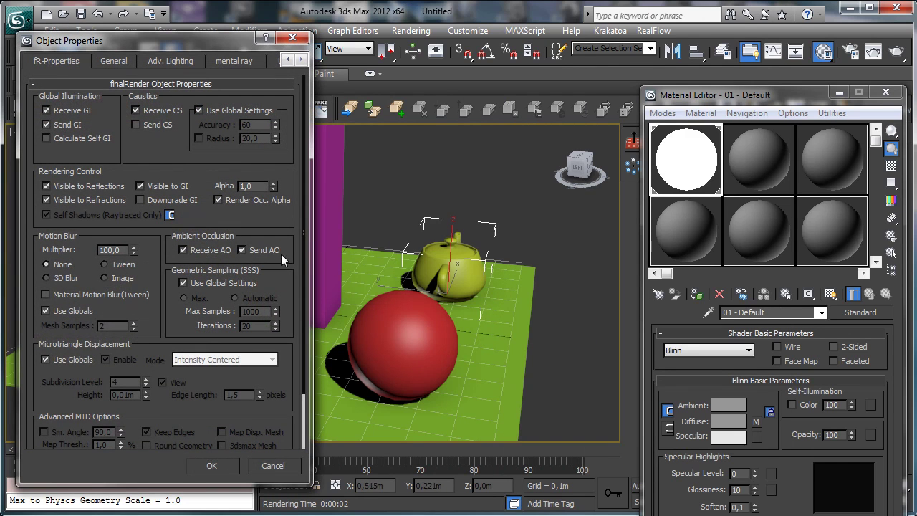
pyautogui.click(260, 251)
pyautogui.click(211, 465)
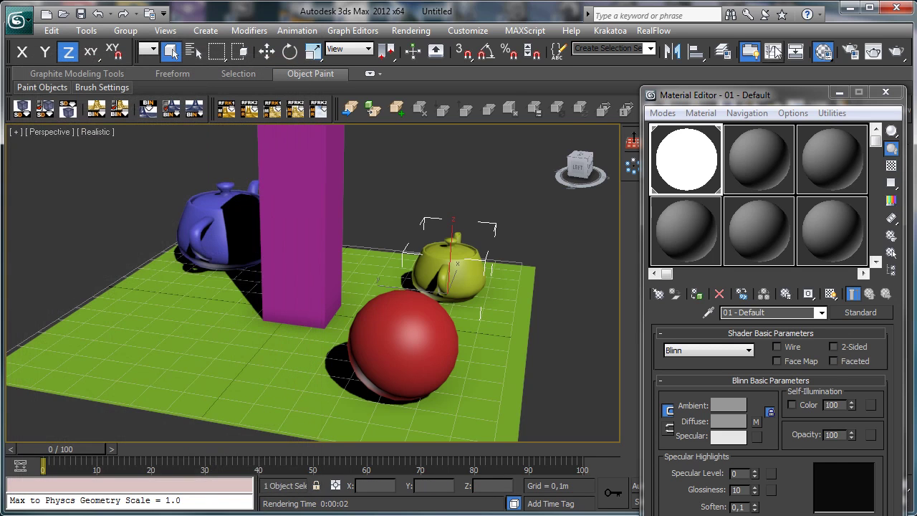
pyautogui.click(875, 50)
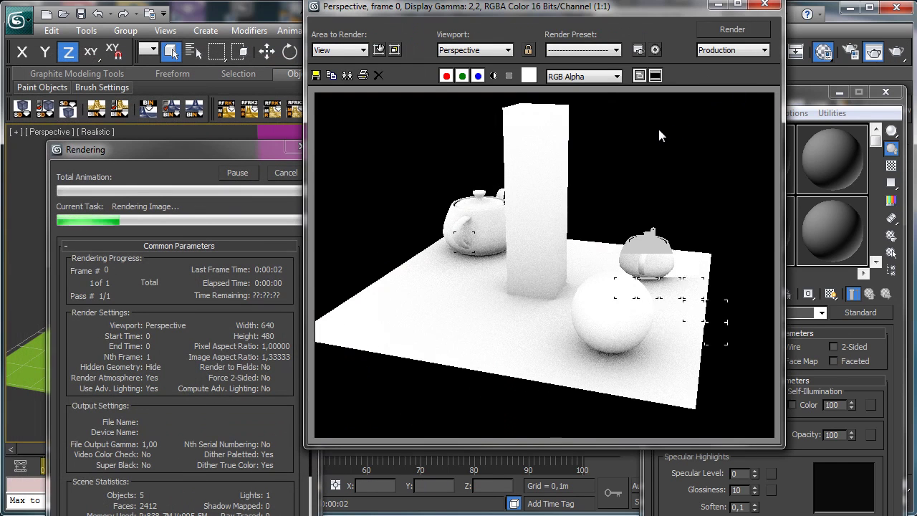
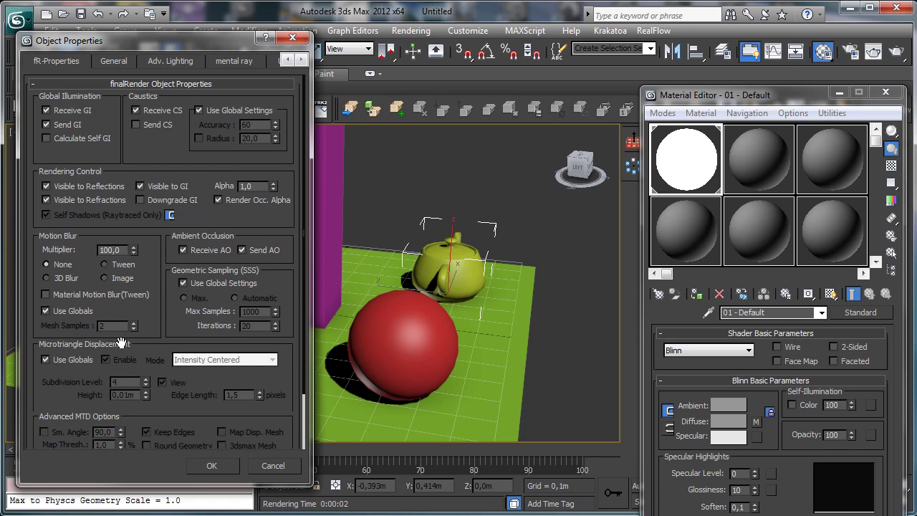
# Turn off Use Globals for the yellow teapot's microtriangle displacement to review its local options, and turn it back on.
pyautogui.moveTo(120, 343); pyautogui.dragTo(133, 242)
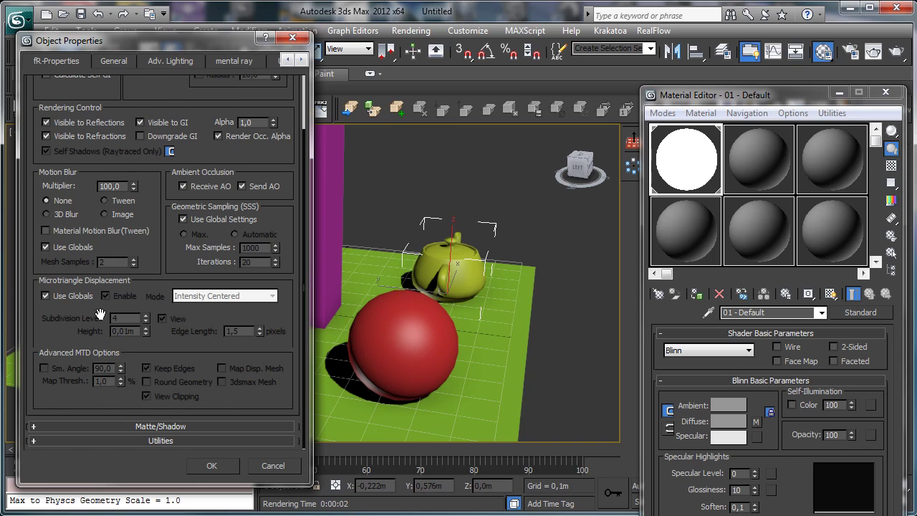
pyautogui.click(56, 297)
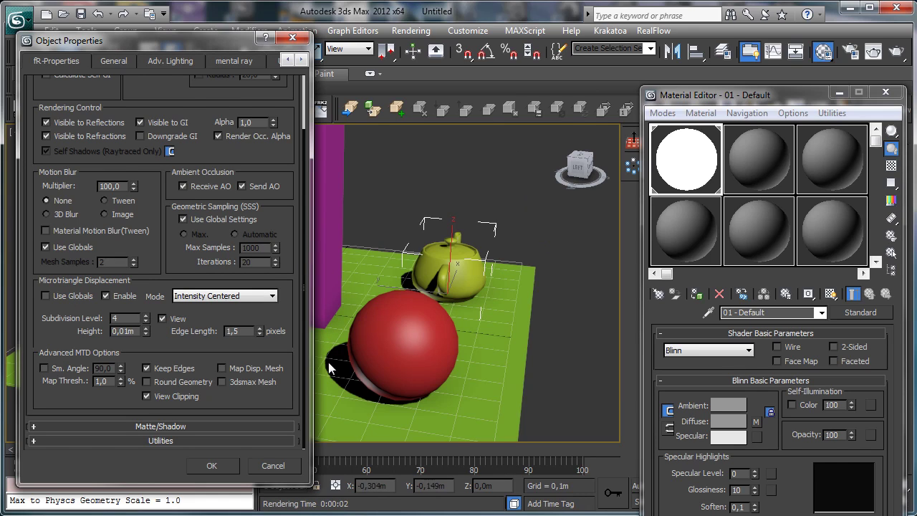
pyautogui.click(63, 296)
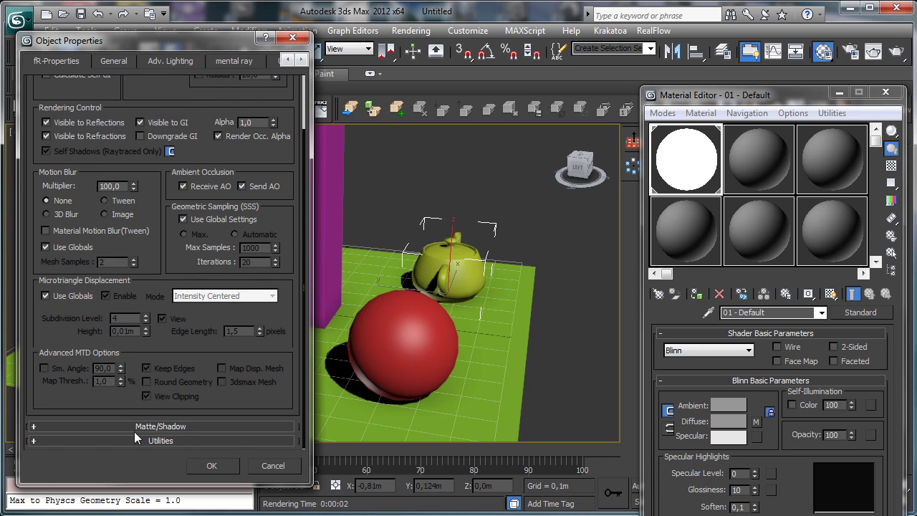
pyautogui.moveTo(157, 252); pyautogui.dragTo(147, 395)
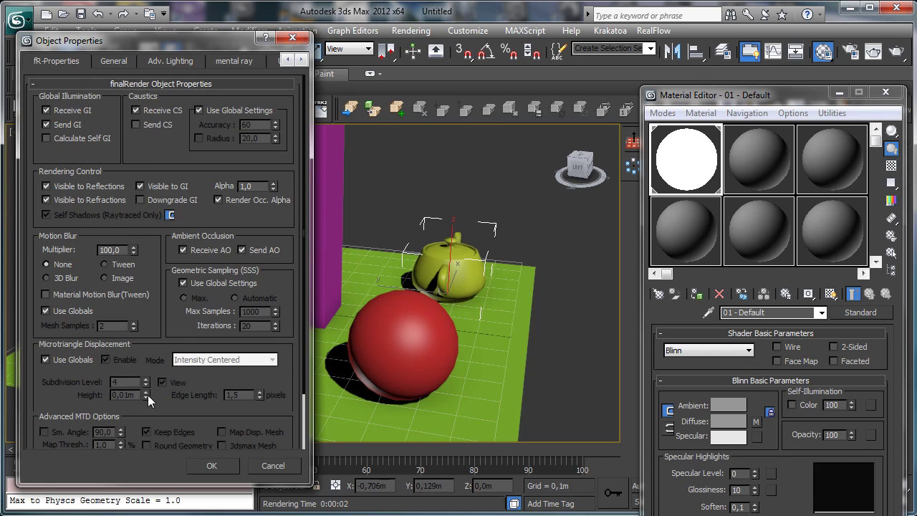
# Examine the Utilities and Matte/Shadow sections of the yellow teapot's finalRender properties, and close the dialog without changes.
pyautogui.click(193, 85)
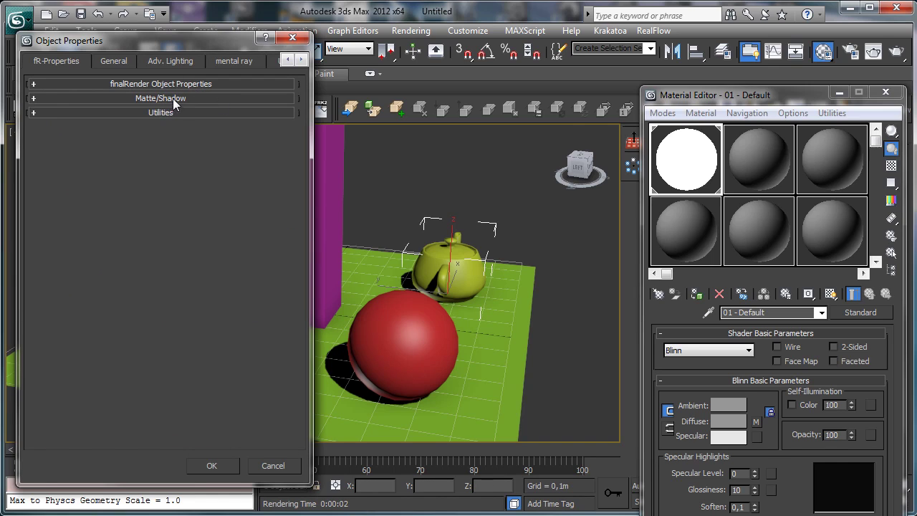
pyautogui.click(173, 98)
pyautogui.click(185, 99)
pyautogui.click(176, 113)
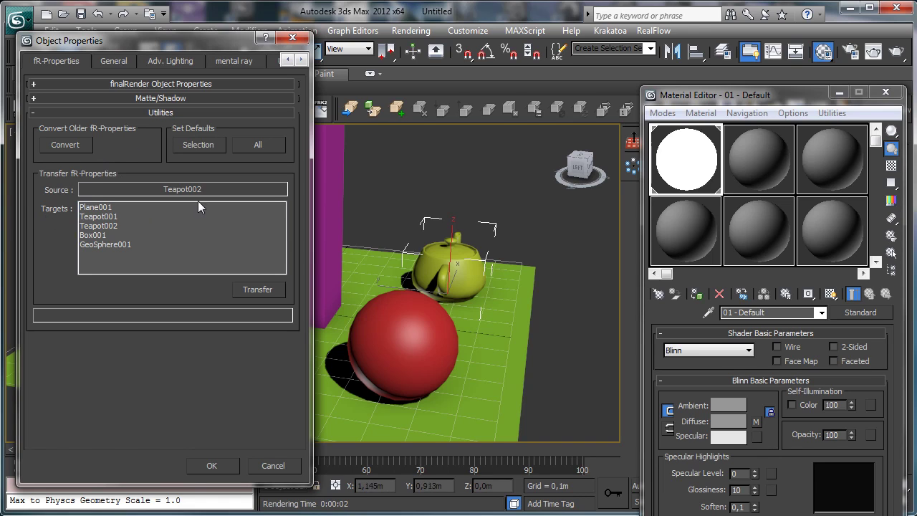
pyautogui.click(196, 113)
pyautogui.click(197, 97)
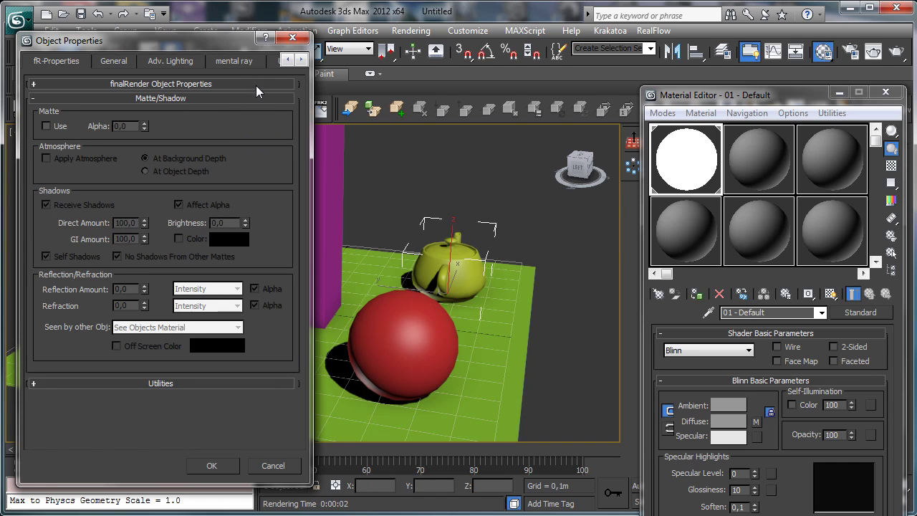
pyautogui.click(292, 37)
# Change the 02 - Default material to fR-Matte/Shadow, keeping the old material as a sub-material, and close the material editor.
pyautogui.click(759, 158)
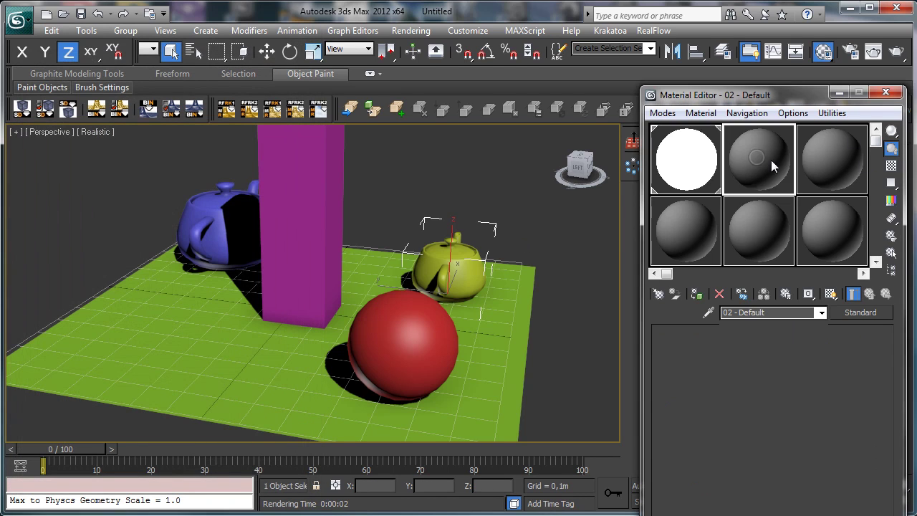
pyautogui.moveTo(785, 93); pyautogui.dragTo(745, 28)
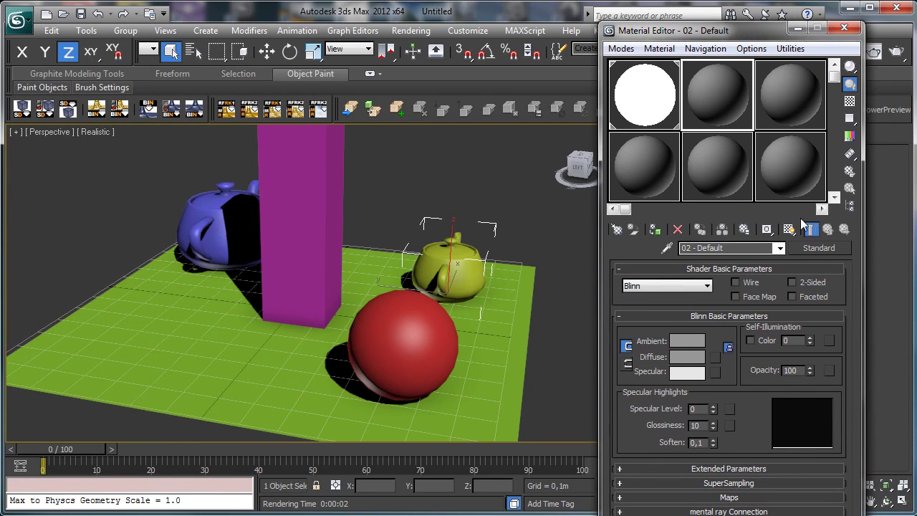
pyautogui.click(820, 249)
pyautogui.moveTo(701, 195); pyautogui.dragTo(642, 49)
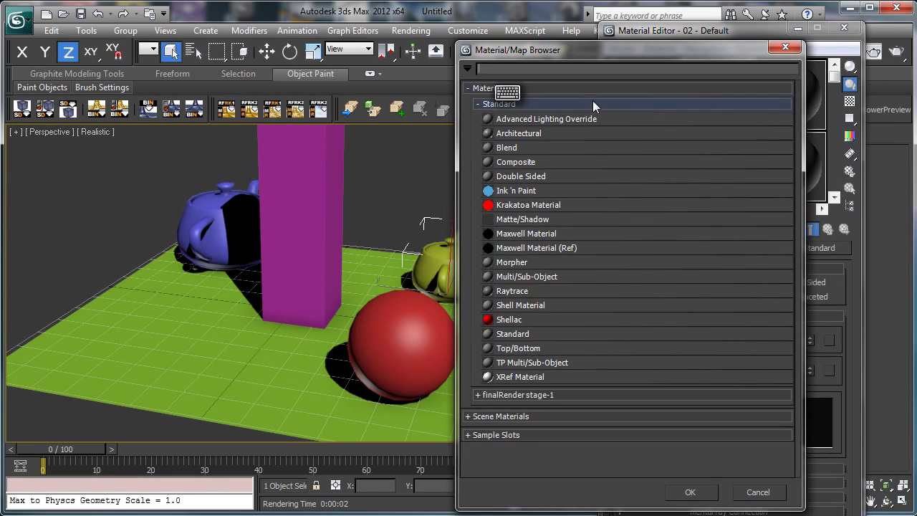
pyautogui.click(576, 105)
pyautogui.click(541, 123)
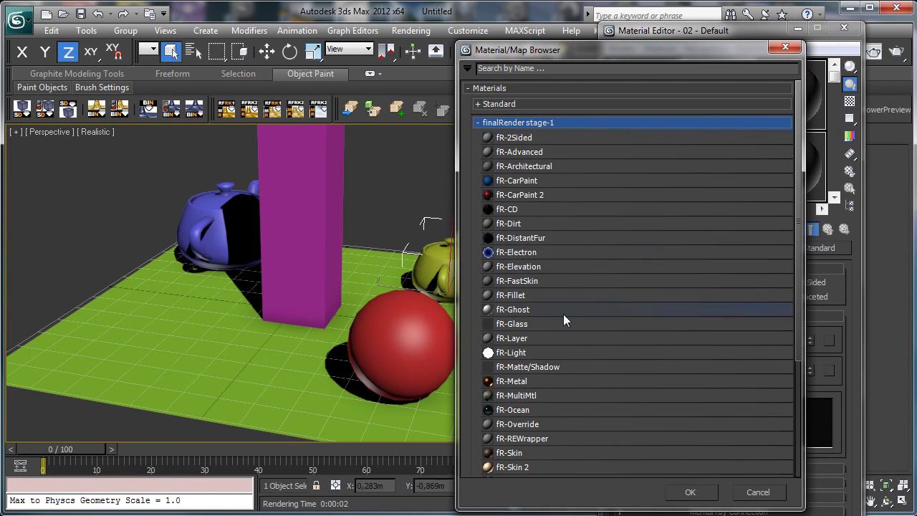
pyautogui.click(546, 366)
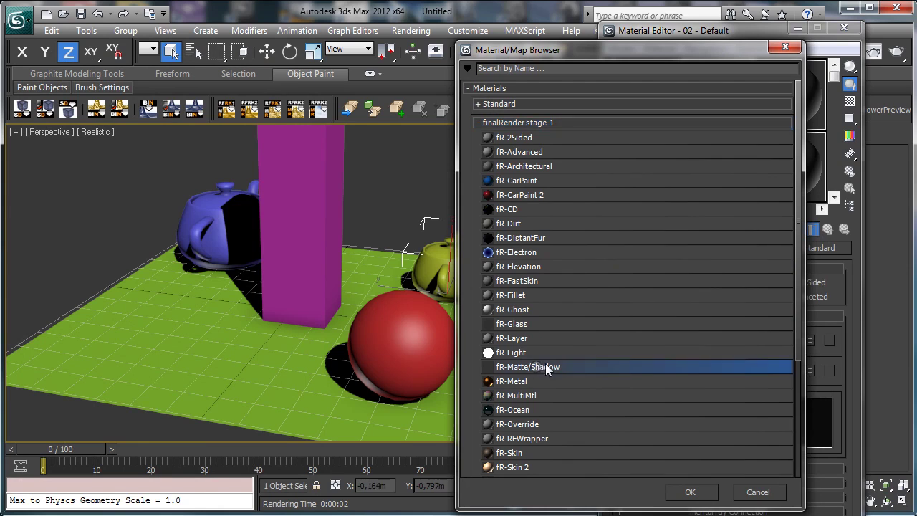
pyautogui.click(705, 491)
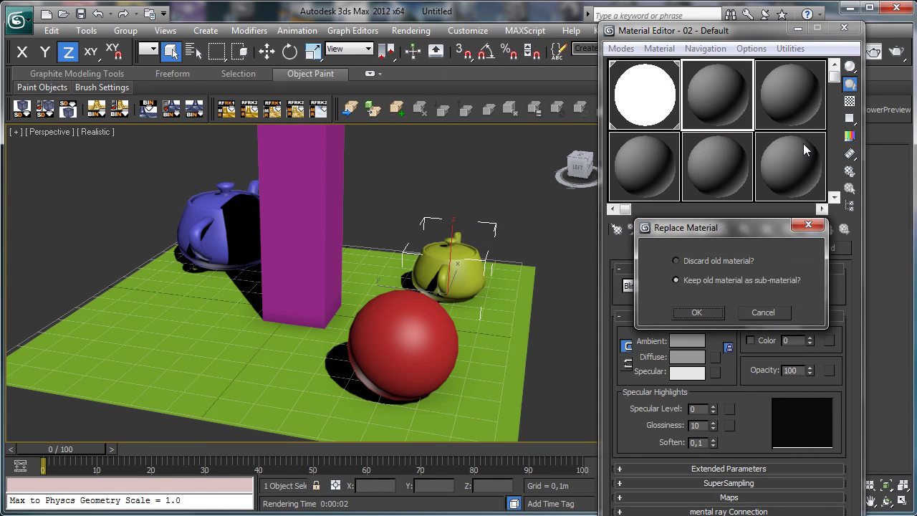
pyautogui.click(712, 313)
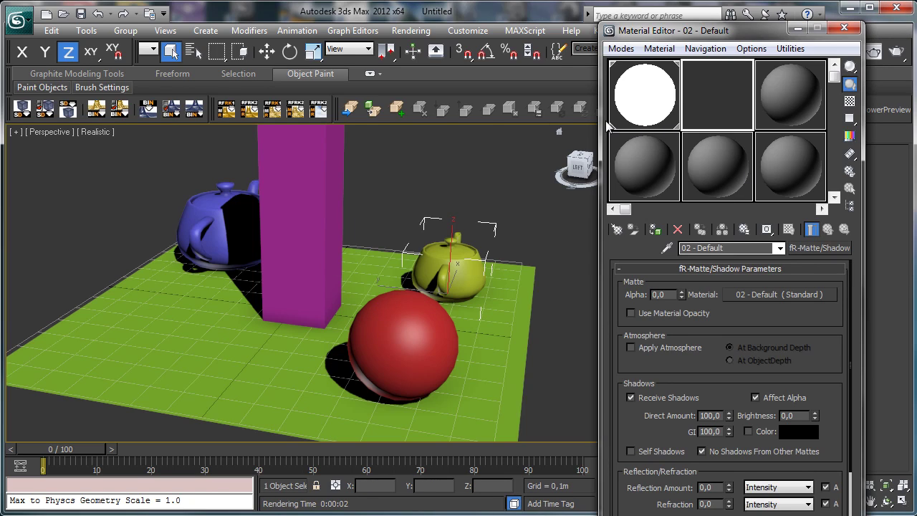
pyautogui.click(844, 27)
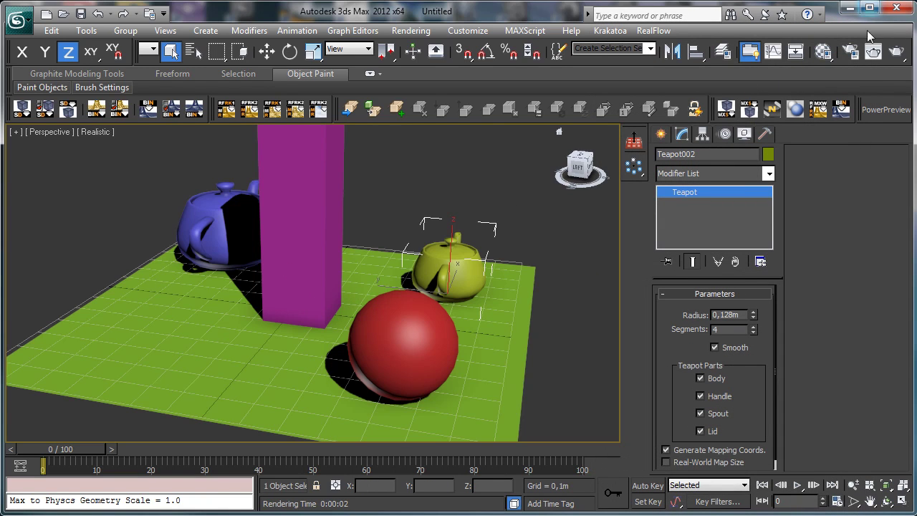
pyautogui.click(850, 53)
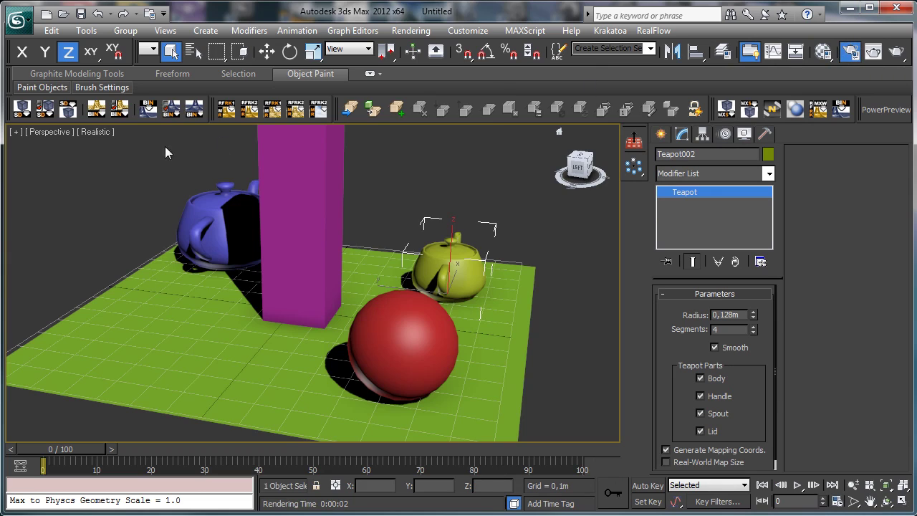
pyautogui.click(473, 14)
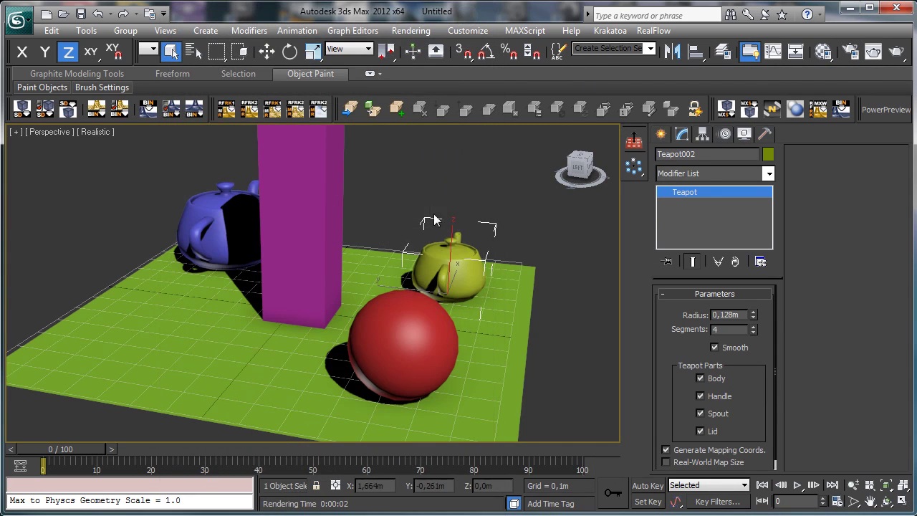
# Enable Matte with Use in the yellow teapot's Matte/Shadow object properties and render the Perspective view.
pyautogui.rightClick(436, 252)
pyautogui.click(506, 356)
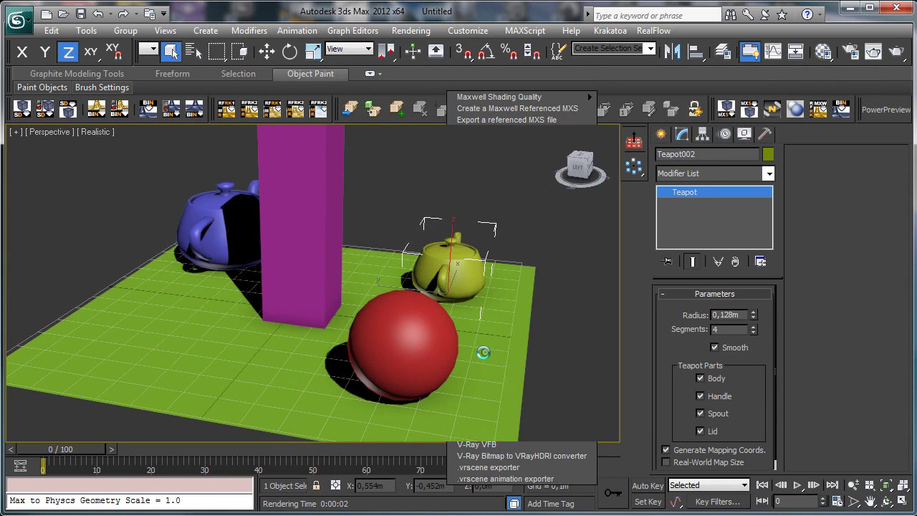
pyautogui.click(143, 85)
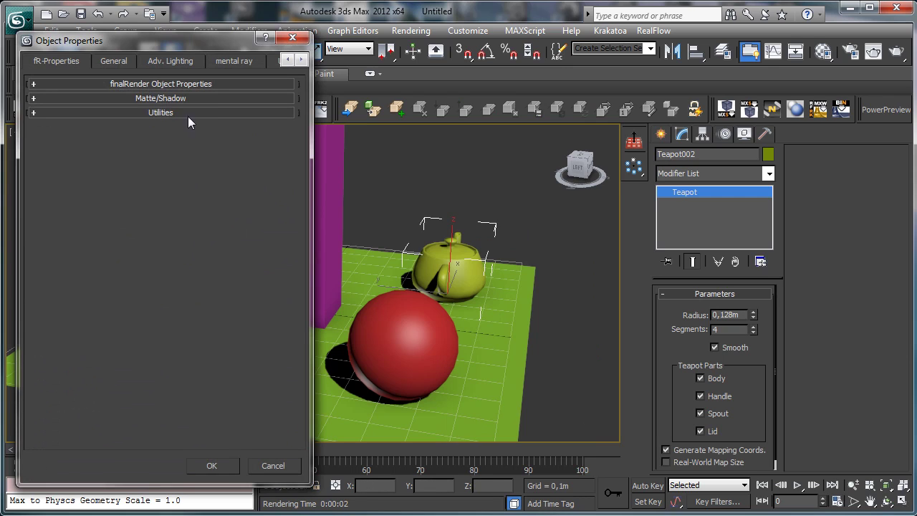
pyautogui.click(178, 98)
pyautogui.click(50, 127)
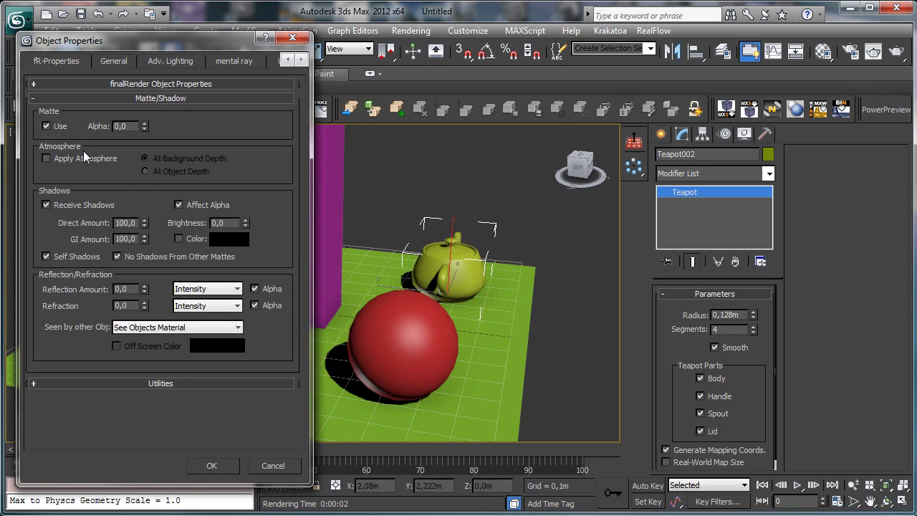
pyautogui.click(212, 465)
pyautogui.click(896, 52)
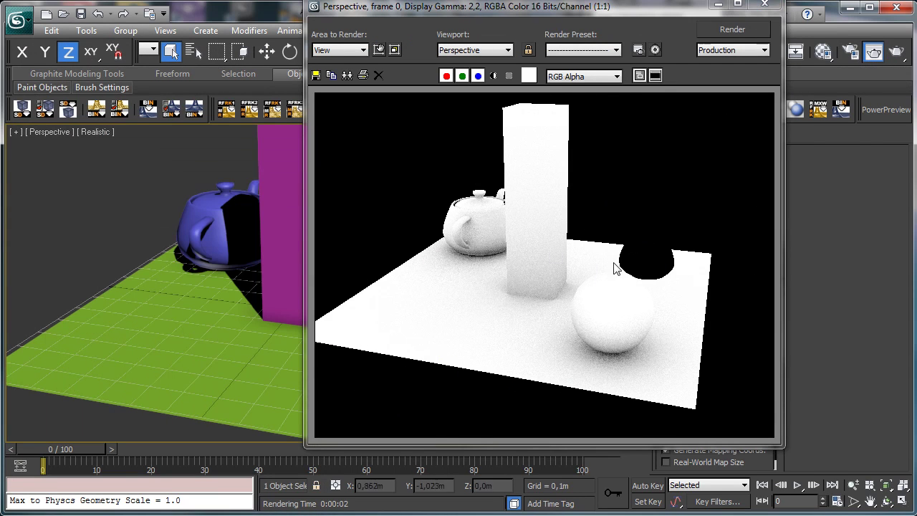
# Turn off Global Material Override in the finalRender settings, render the Perspective view, and close the render setup.
pyautogui.click(718, 6)
pyautogui.click(850, 51)
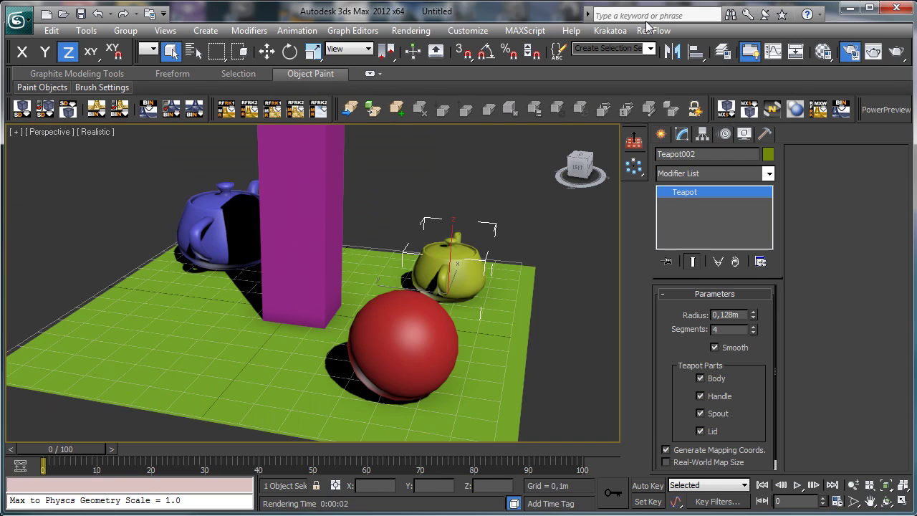
pyautogui.click(330, 57)
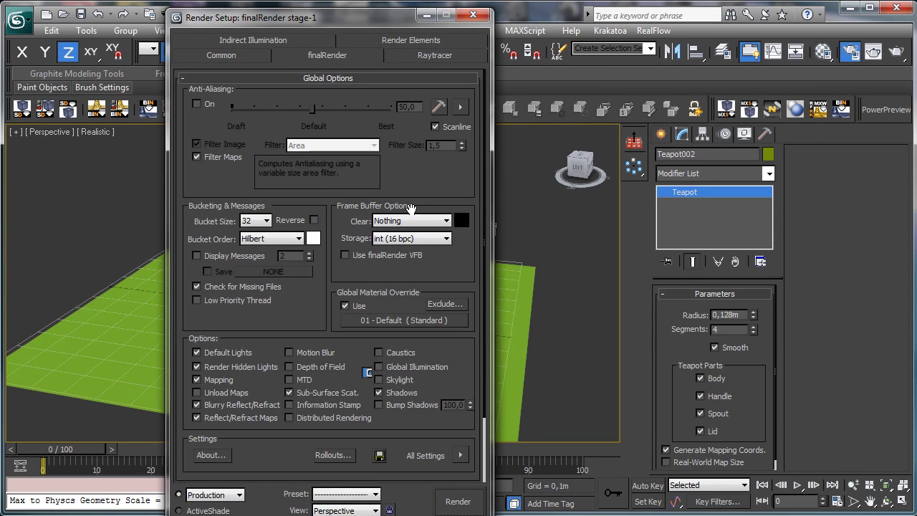
pyautogui.click(458, 502)
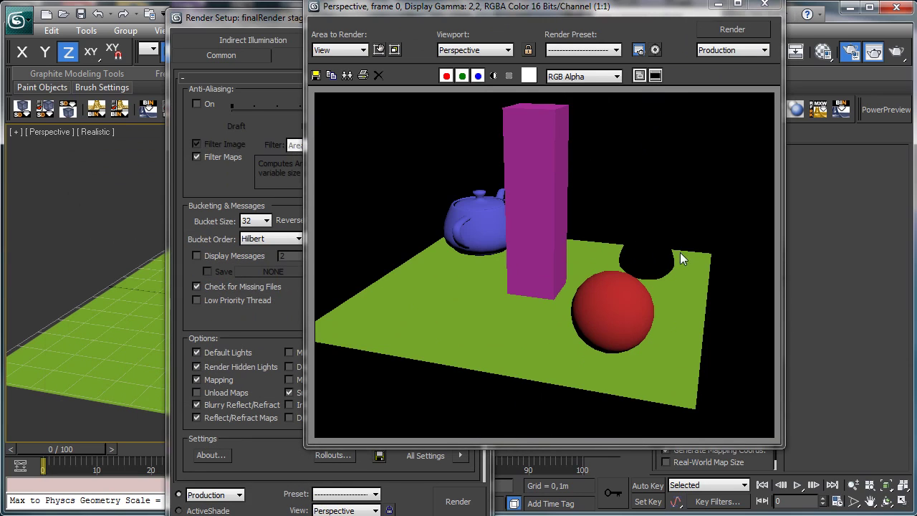
pyautogui.click(717, 5)
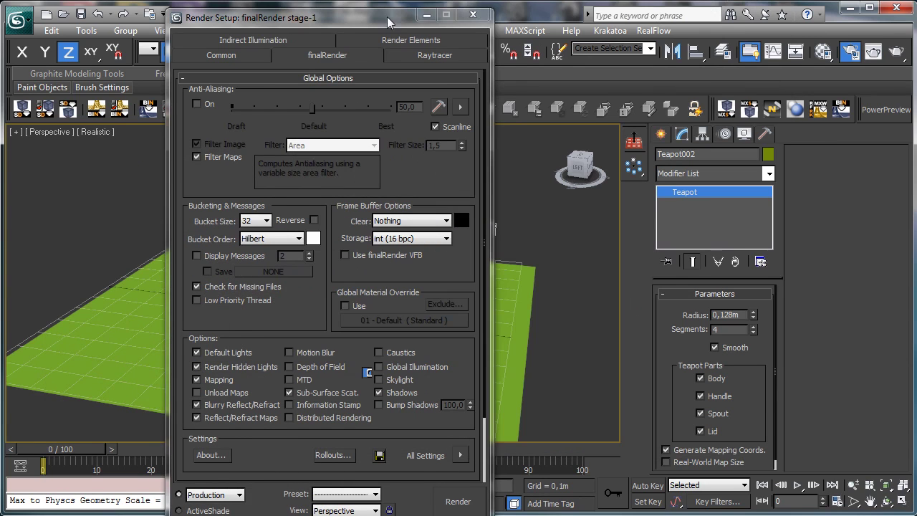
pyautogui.click(473, 17)
# Assign the 07 - Default material to the ground plane and change its type to fR-Advanced.
pyautogui.click(823, 51)
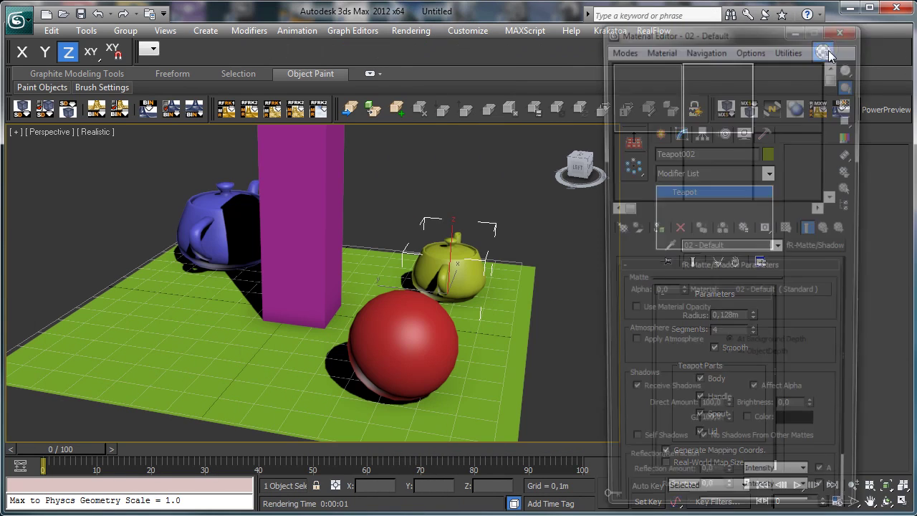
pyautogui.click(647, 167)
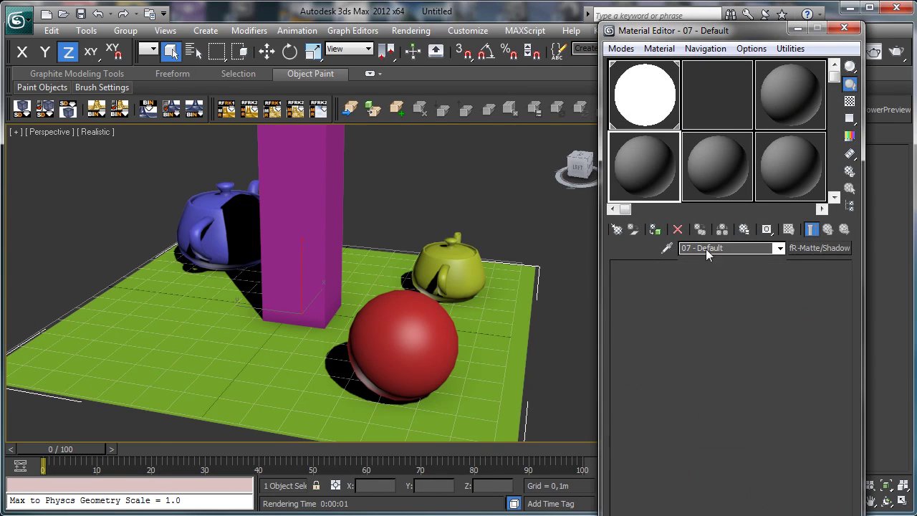
pyautogui.click(654, 230)
pyautogui.click(818, 248)
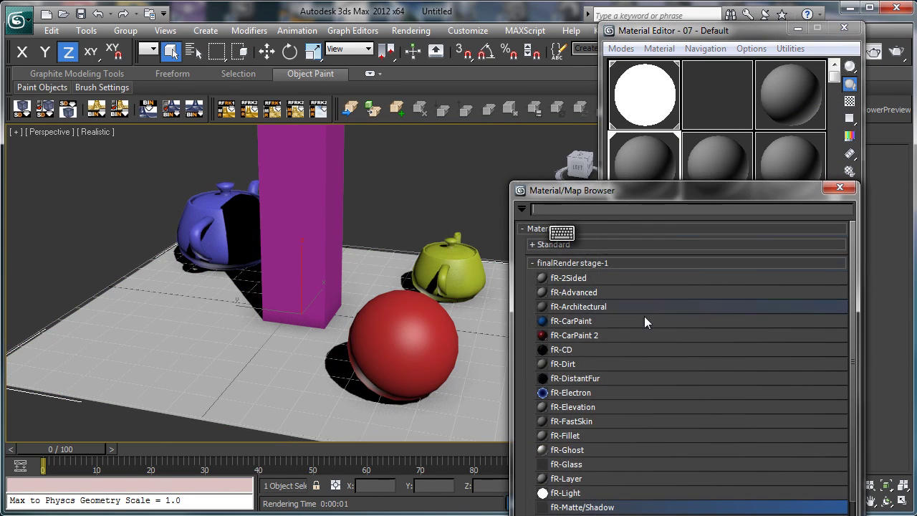
pyautogui.moveTo(623, 190); pyautogui.dragTo(514, 12)
pyautogui.doubleClick(680, 115)
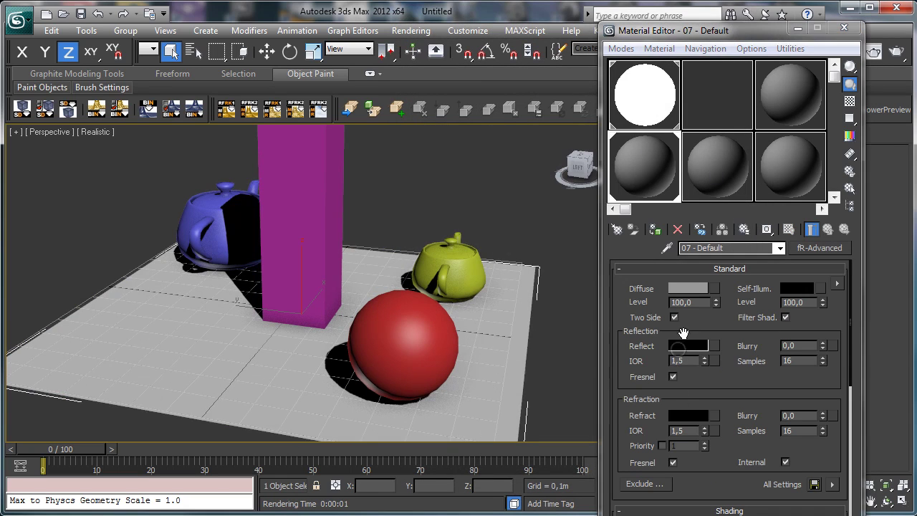
# Set the ground material's Reflect colour to mid-grey 122 and render the Perspective view.
pyautogui.click(688, 345)
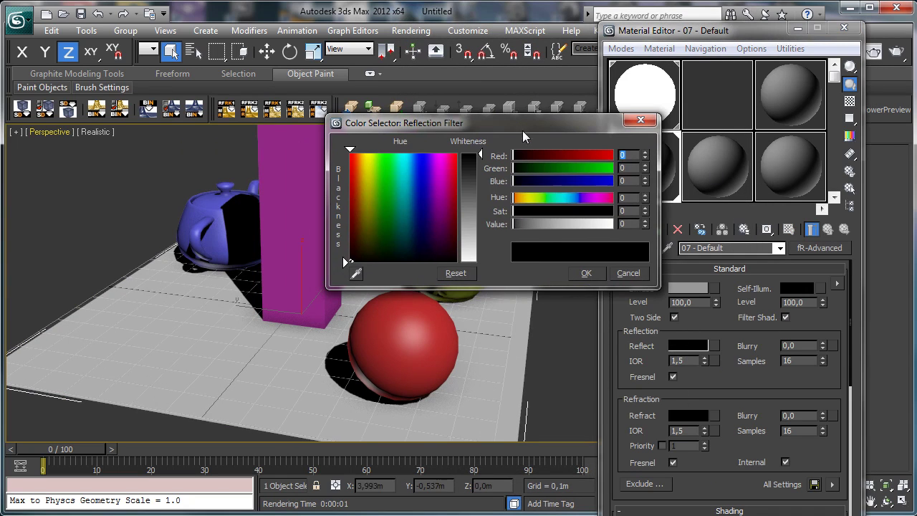
pyautogui.moveTo(522, 223); pyautogui.dragTo(560, 223)
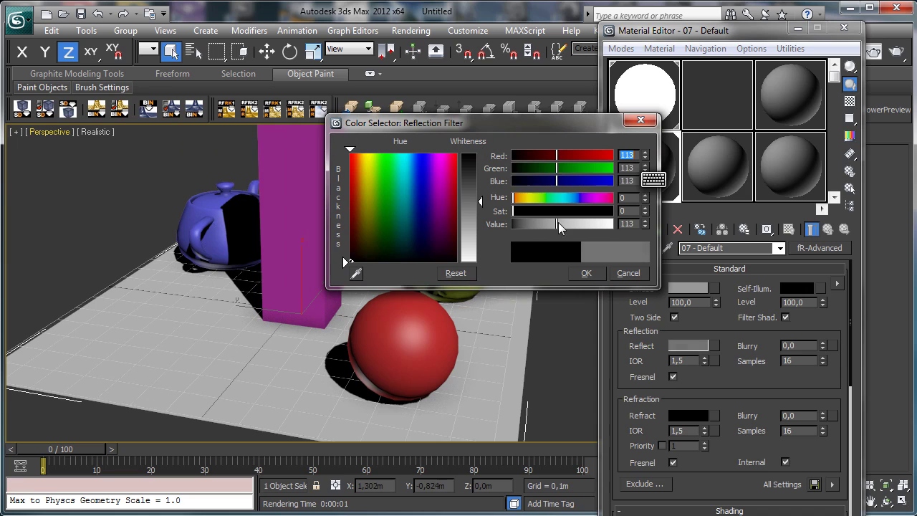
pyautogui.click(586, 273)
pyautogui.click(900, 57)
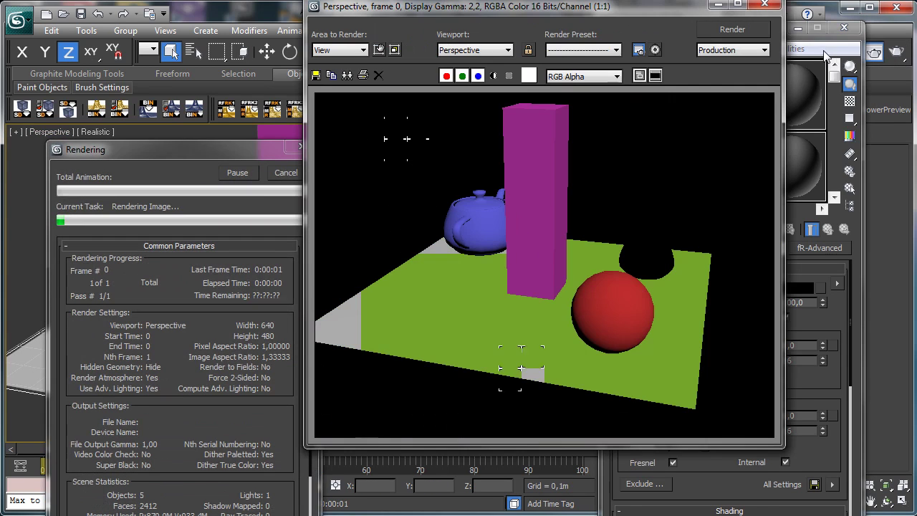
pyautogui.click(720, 4)
# Set the ground material's Reflect colour to pure white and render the Perspective view again.
pyautogui.click(681, 347)
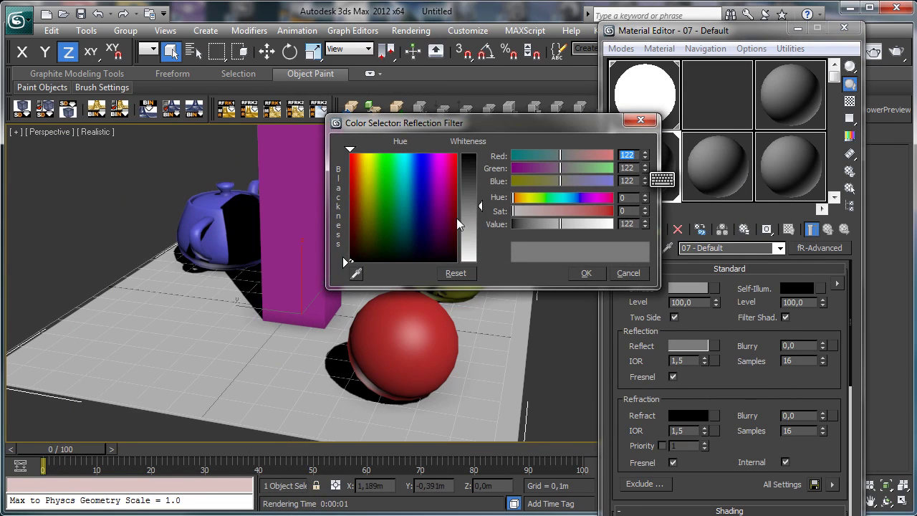
pyautogui.moveTo(459, 218); pyautogui.dragTo(481, 262)
pyautogui.click(587, 275)
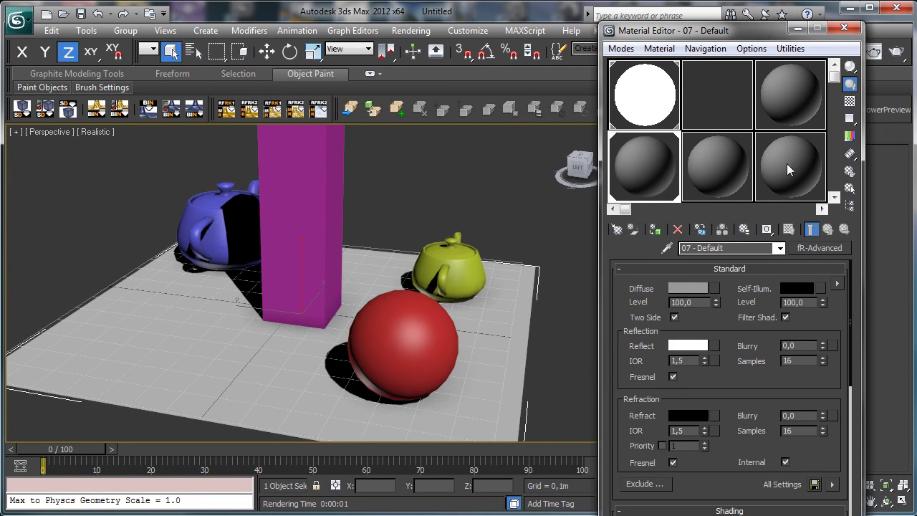
pyautogui.click(897, 51)
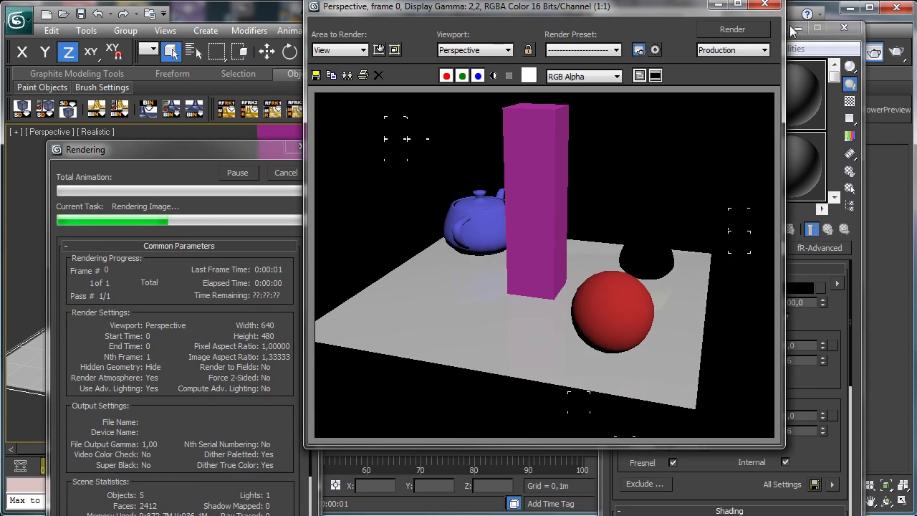
pyautogui.click(719, 5)
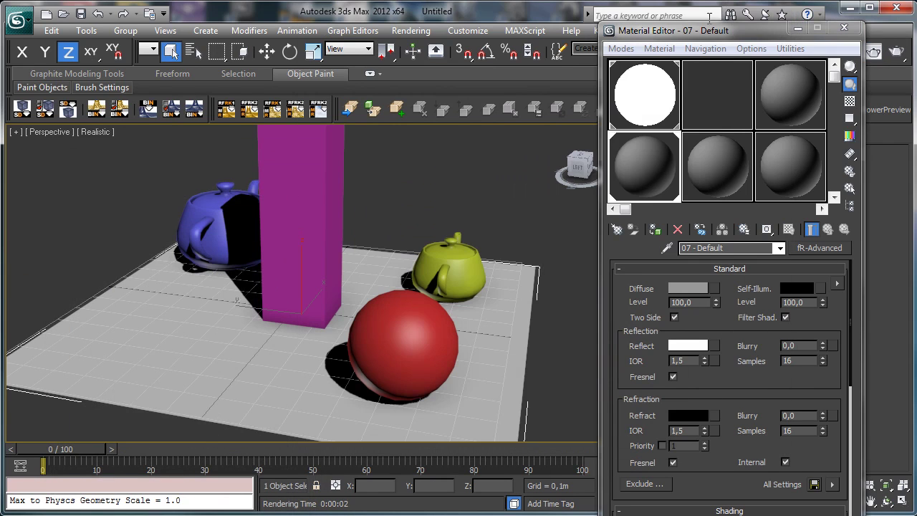
# Set the ground material's reflection IOR to 4,0, render the Perspective view, and close the material editor.
pyautogui.doubleClick(689, 364)
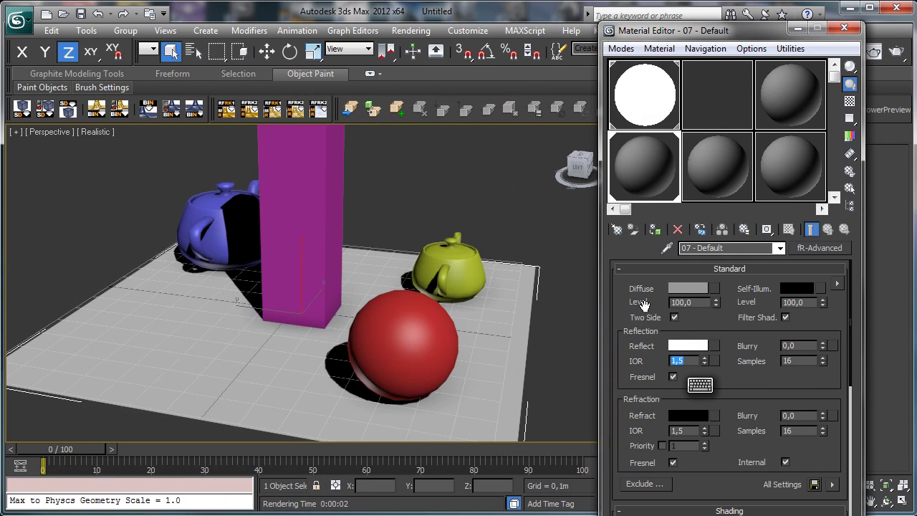
pyautogui.write('4')
pyautogui.press('Return')
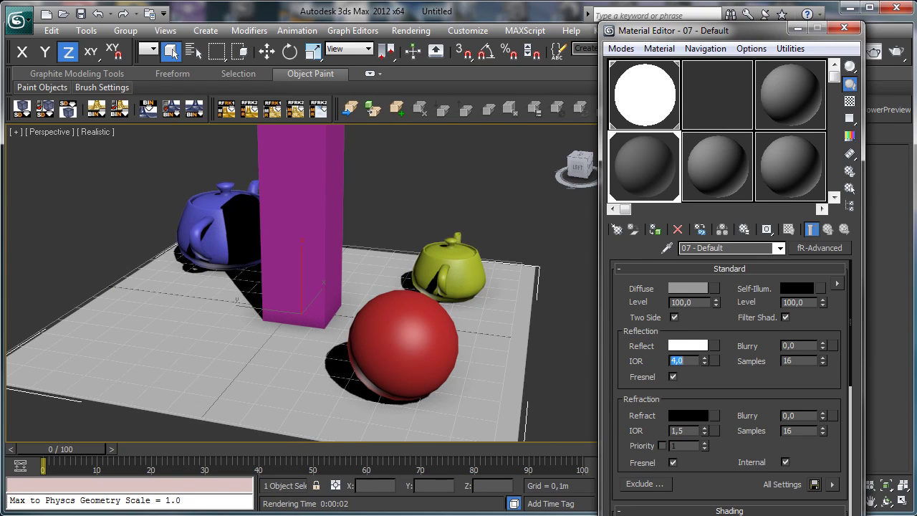
pyautogui.click(896, 51)
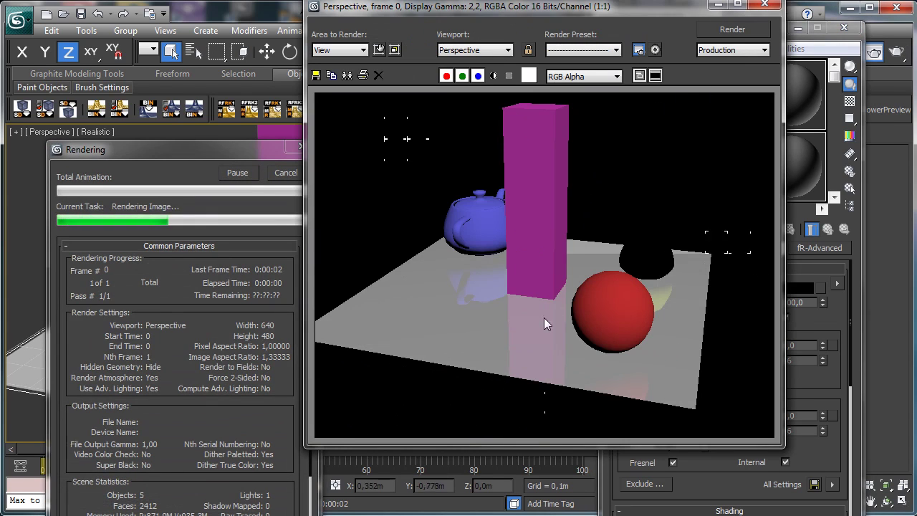
pyautogui.click(719, 6)
pyautogui.click(844, 27)
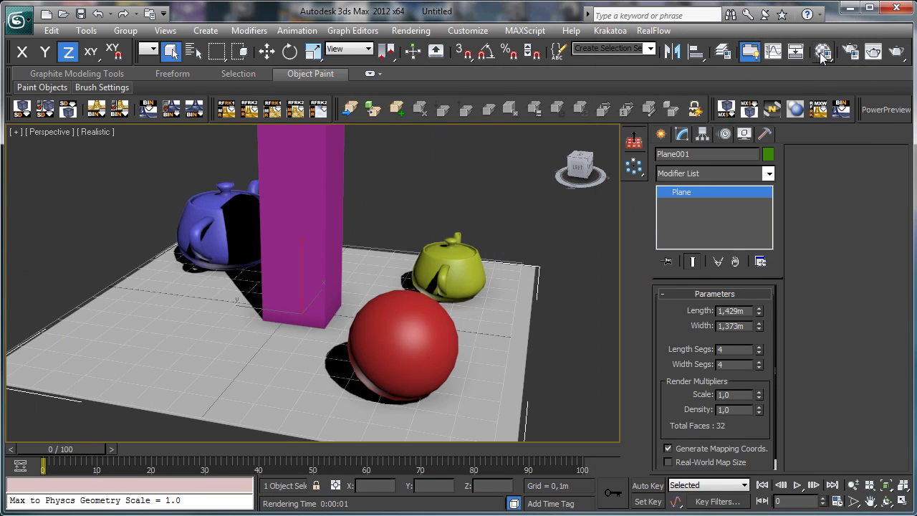
pyautogui.press('m')
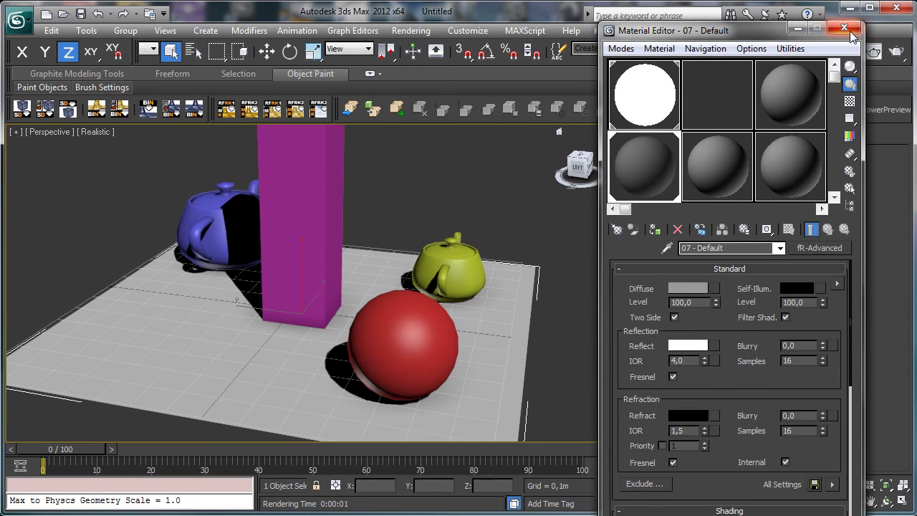
pyautogui.press('m')
# Review the Matte/Shadow section of the yellow teapot's finalRender object properties.
pyautogui.click(440, 260)
pyautogui.rightClick(440, 262)
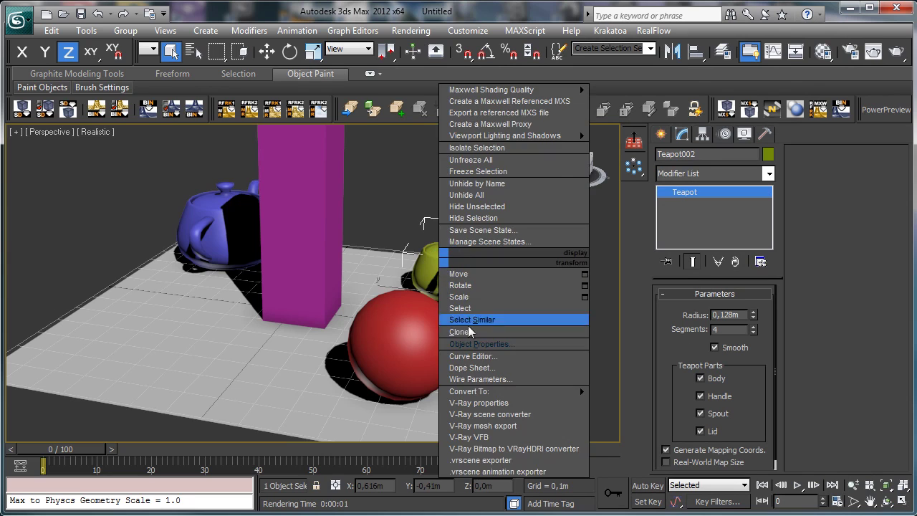
pyautogui.click(473, 343)
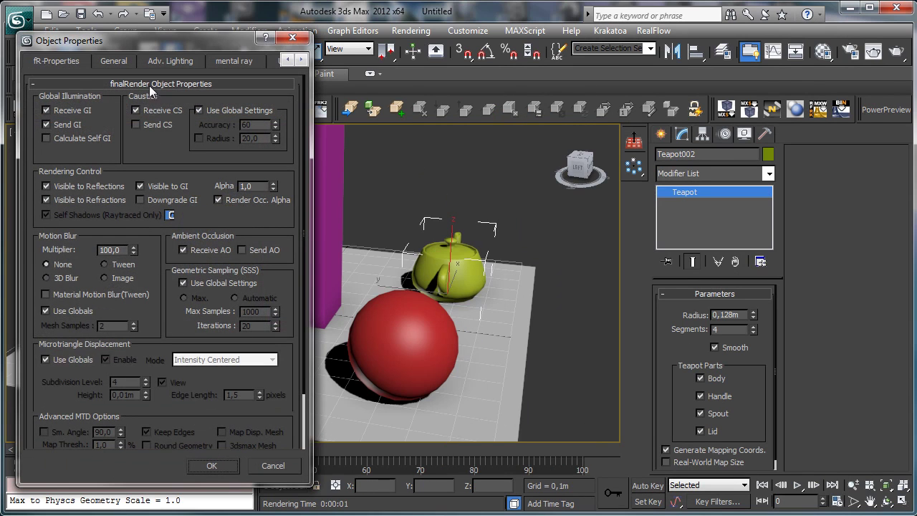
pyautogui.click(116, 84)
pyautogui.click(202, 100)
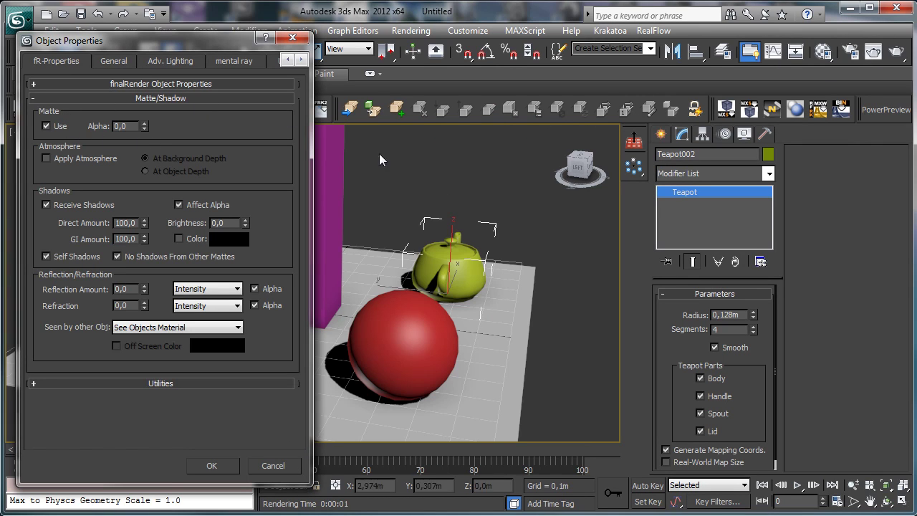
pyautogui.click(212, 465)
# Render the Perspective view and inspect the image in monochrome and as its alpha channel.
pyautogui.click(872, 51)
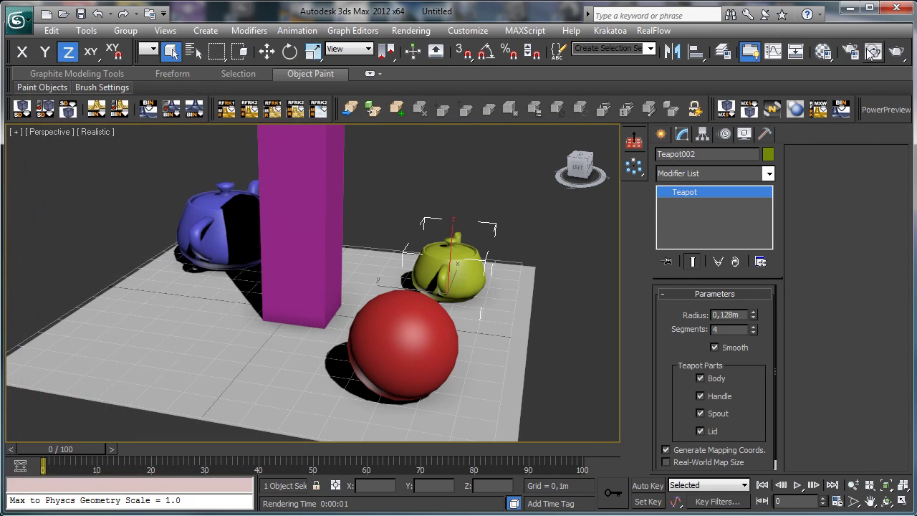
pyautogui.click(508, 76)
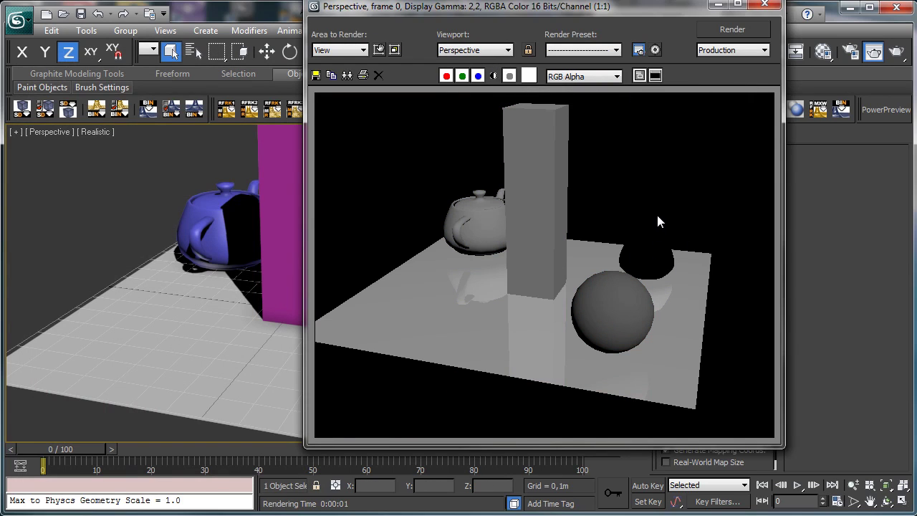
pyautogui.click(493, 76)
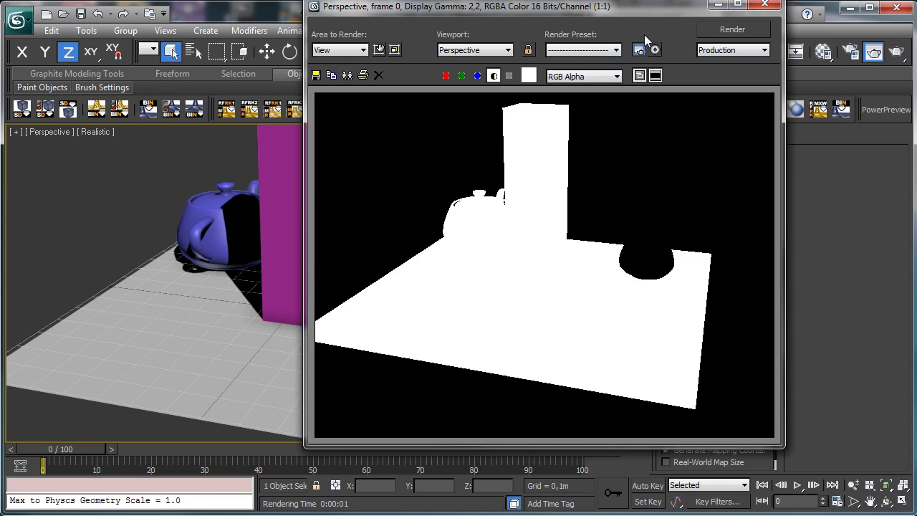
# Set the yellow teapot's Matte Alpha to 1,0 in its Matte/Shadow object properties and re-render the Perspective view.
pyautogui.moveTo(544, 5); pyautogui.dragTo(183, 88)
pyautogui.rightClick(453, 241)
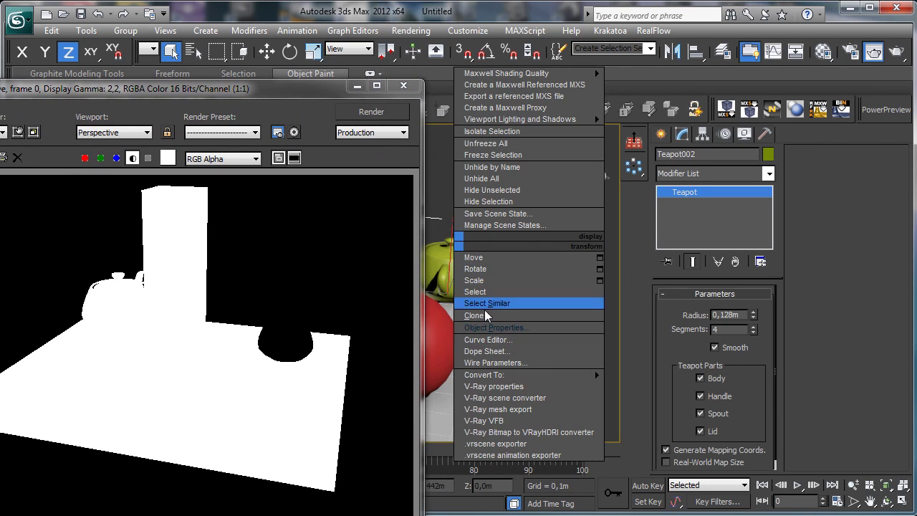
pyautogui.click(504, 328)
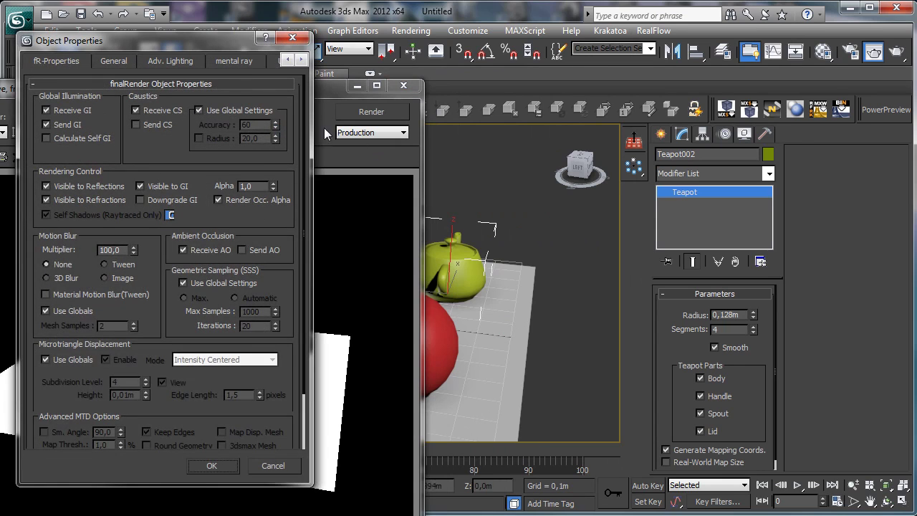
pyautogui.click(194, 84)
pyautogui.click(182, 98)
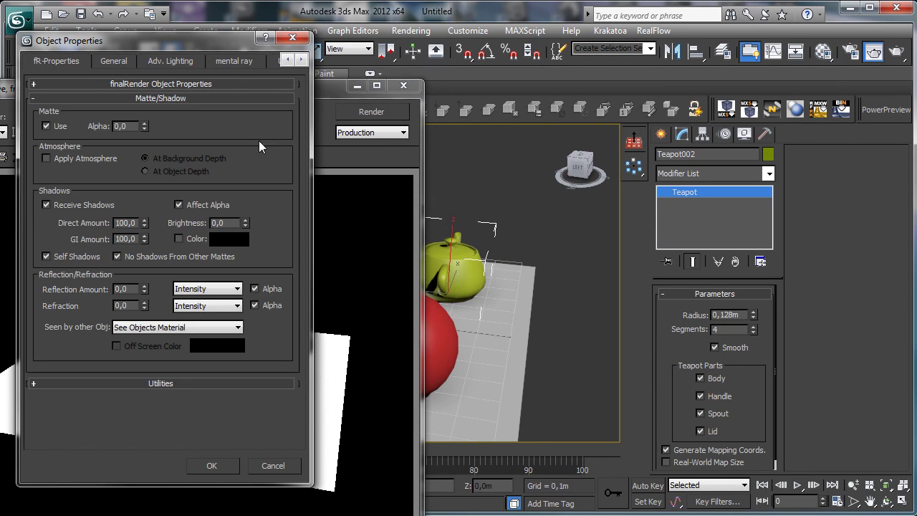
pyautogui.doubleClick(133, 126)
pyautogui.write('1')
pyautogui.press('Return')
pyautogui.click(211, 466)
pyautogui.click(386, 113)
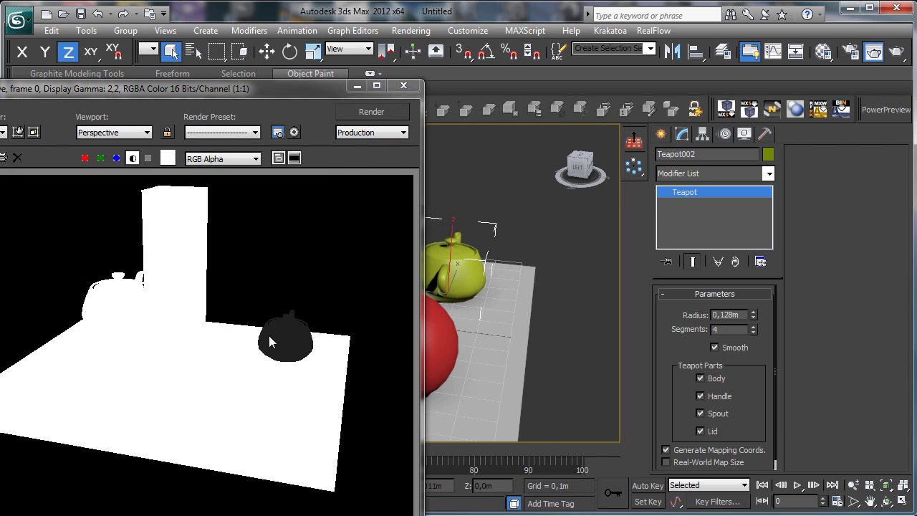
# Try a Matte Alpha of 0,0 for the yellow teapot, then dismiss its properties without applying and minimize the render window.
pyautogui.moveTo(279, 88); pyautogui.dragTo(316, 85)
pyautogui.rightClick(468, 249)
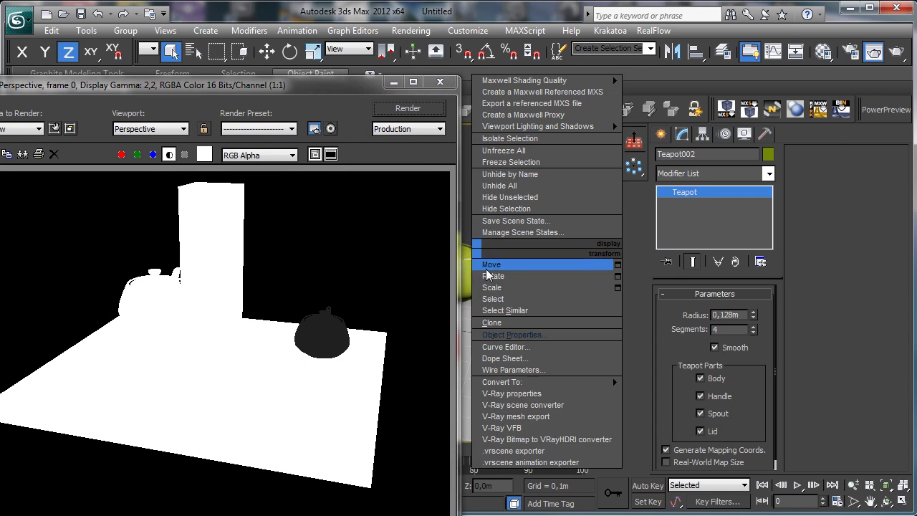
pyautogui.click(516, 331)
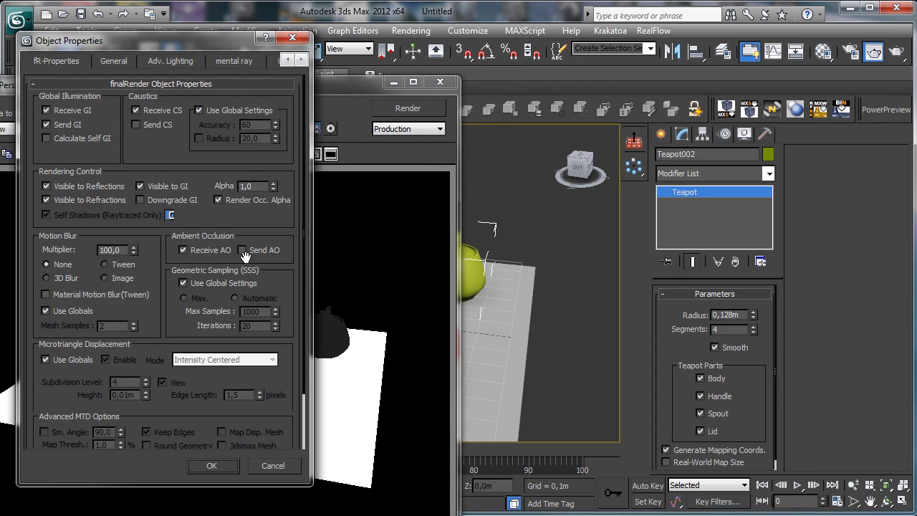
pyautogui.click(197, 86)
pyautogui.click(199, 98)
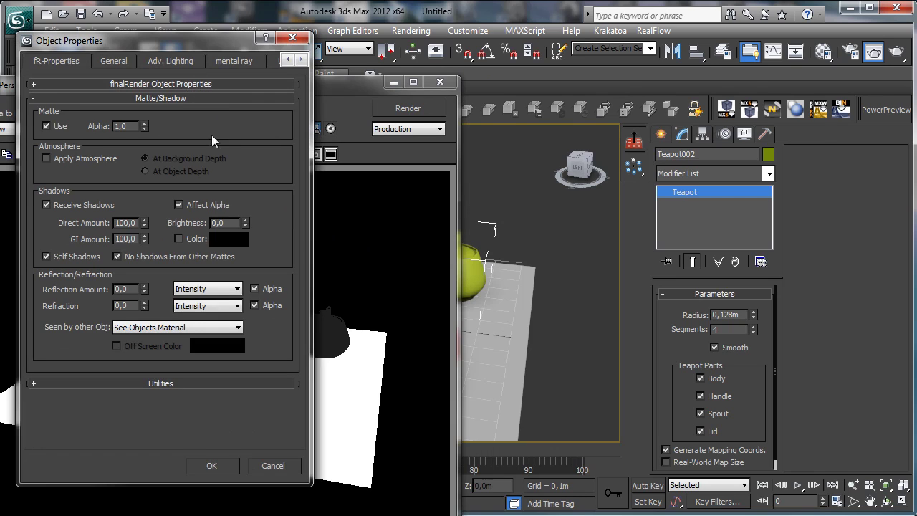
pyautogui.doubleClick(133, 127)
pyautogui.write('0')
pyautogui.press('Return')
pyautogui.moveTo(136, 41); pyautogui.dragTo(649, 38)
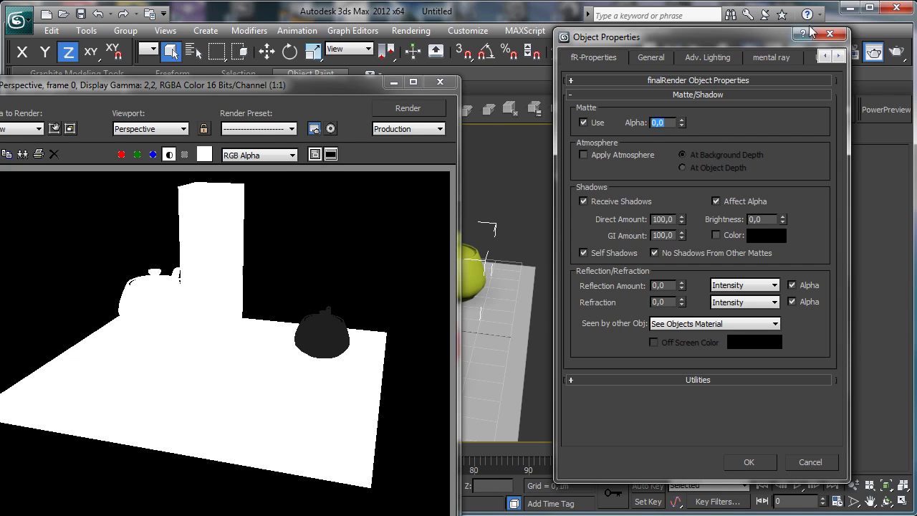
pyautogui.click(830, 34)
pyautogui.click(394, 82)
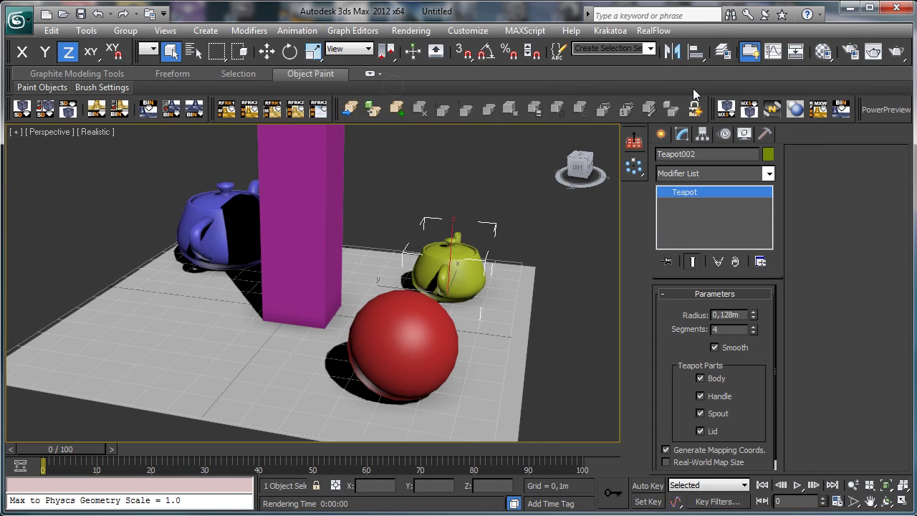
# Create a finalRender RectLight about 0,375m by 0,14m at the floor's edge in front of the yellow teapot.
pyautogui.click(661, 134)
pyautogui.click(701, 158)
pyautogui.click(717, 177)
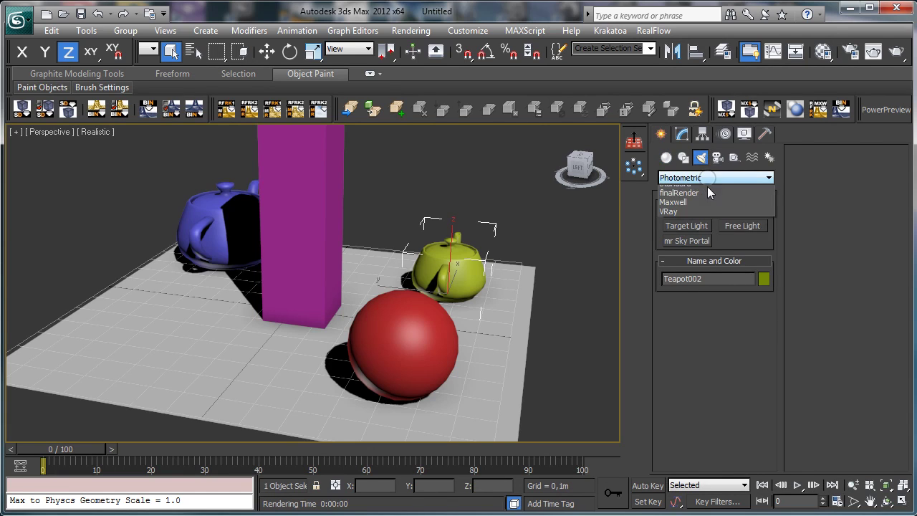
pyautogui.click(709, 206)
pyautogui.click(687, 225)
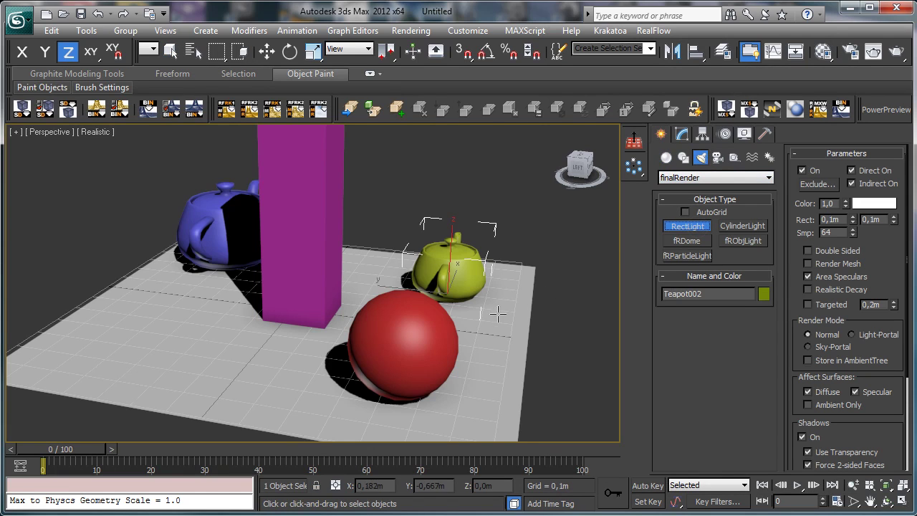
pyautogui.moveTo(498, 310); pyautogui.dragTo(641, 384)
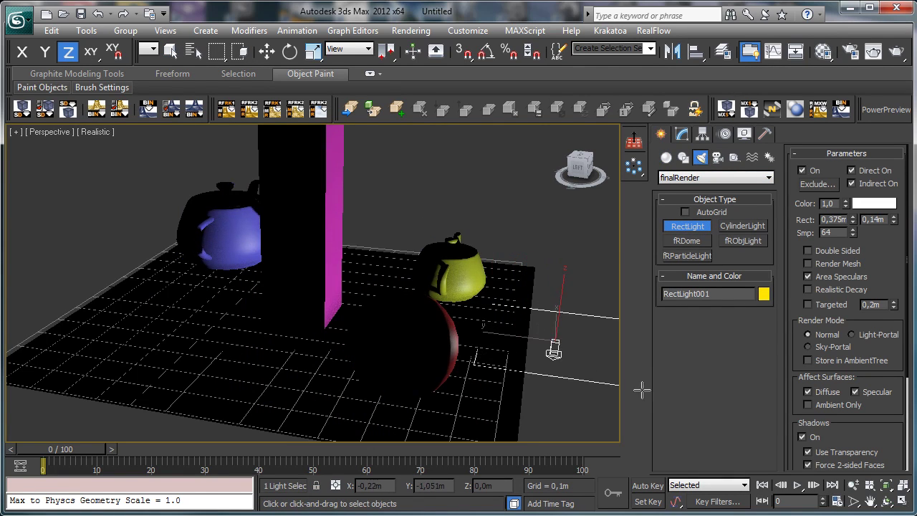
# Raise the RectLight high beside the scene and rotate it about 57 degrees around X to face the objects.
pyautogui.click(289, 51)
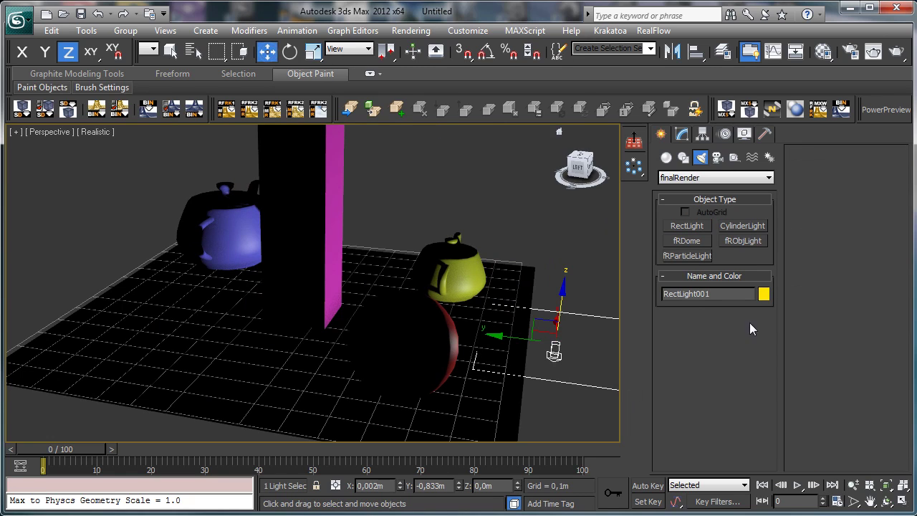
pyautogui.click(852, 485)
pyautogui.moveTo(308, 241); pyautogui.dragTo(358, 191)
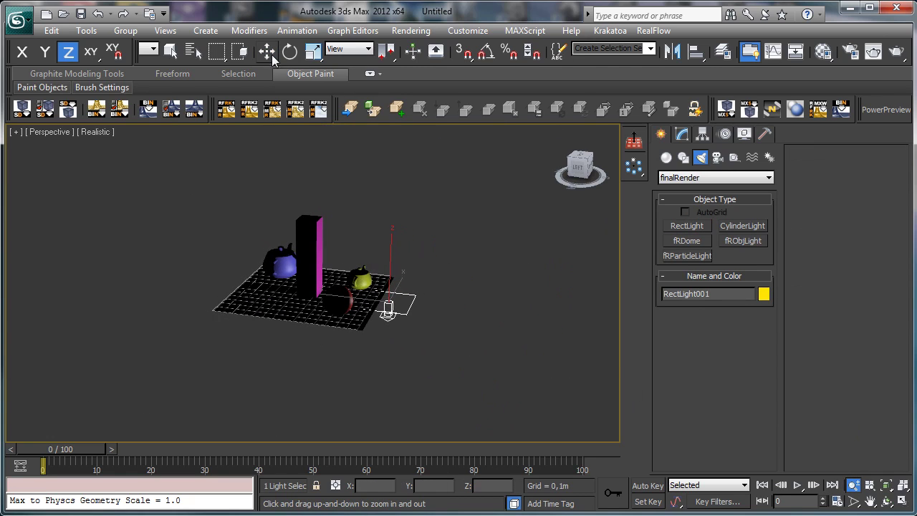
pyautogui.press('w')
pyautogui.moveTo(388, 275)
pyautogui.mouseDown()
pyautogui.moveTo(437, 228)
pyautogui.moveTo(446, 174)
pyautogui.moveTo(502, 169)
pyautogui.moveTo(580, 191)
pyautogui.mouseUp()
pyautogui.press('e')
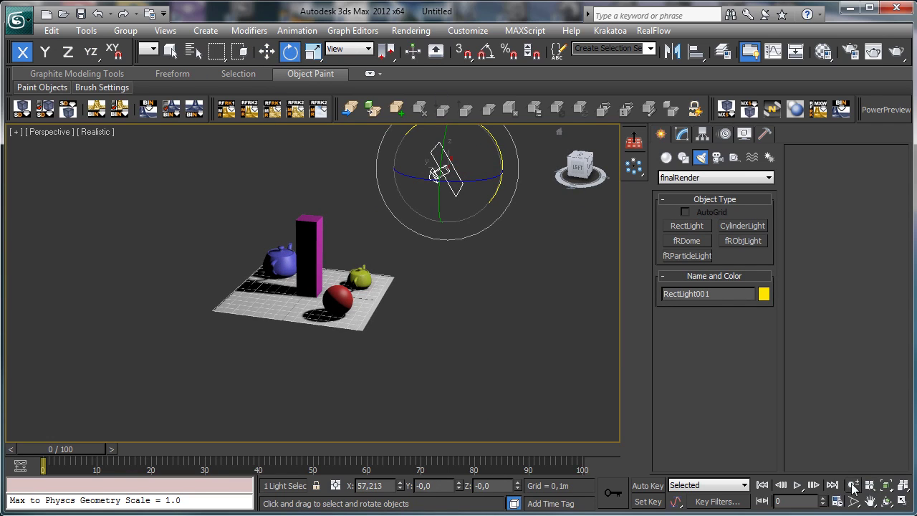
pyautogui.click(853, 485)
pyautogui.moveTo(307, 287); pyautogui.dragTo(313, 240)
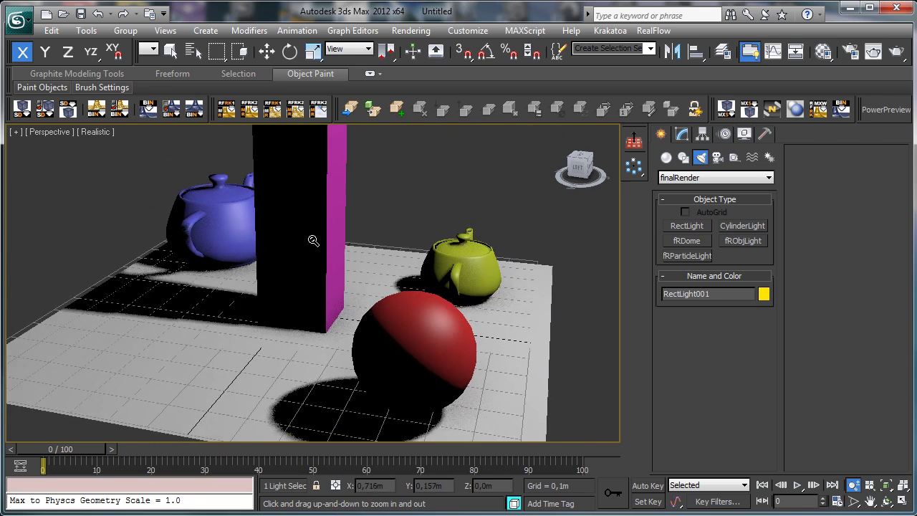
# Render the Perspective view, compare its color image with the alpha channel, and minimize the render window.
pyautogui.click(894, 54)
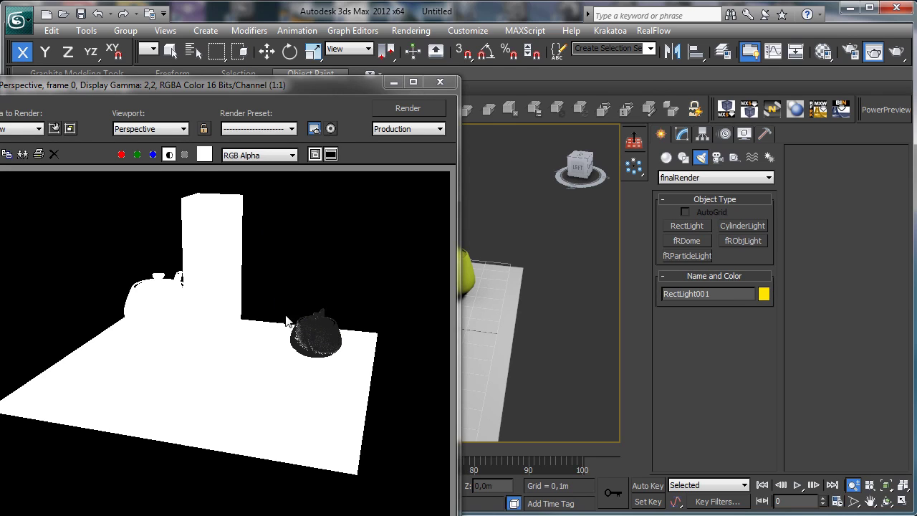
pyautogui.click(171, 155)
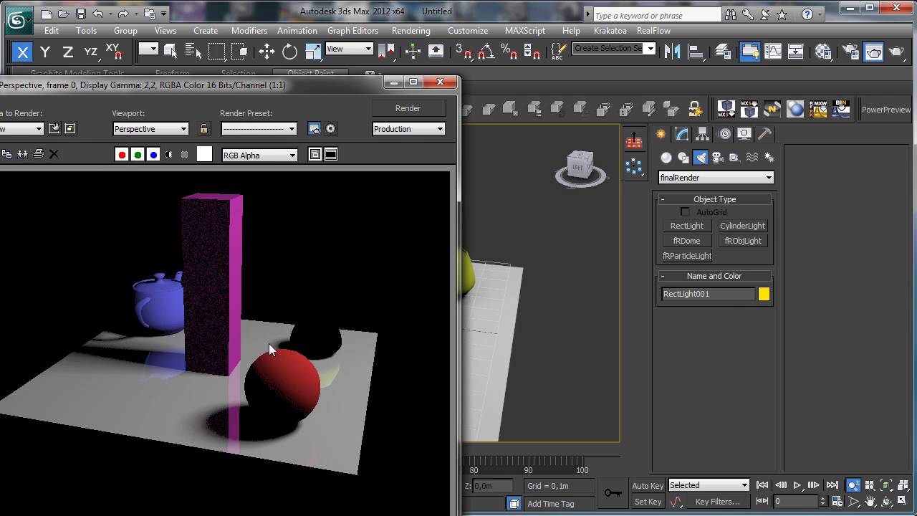
pyautogui.click(169, 155)
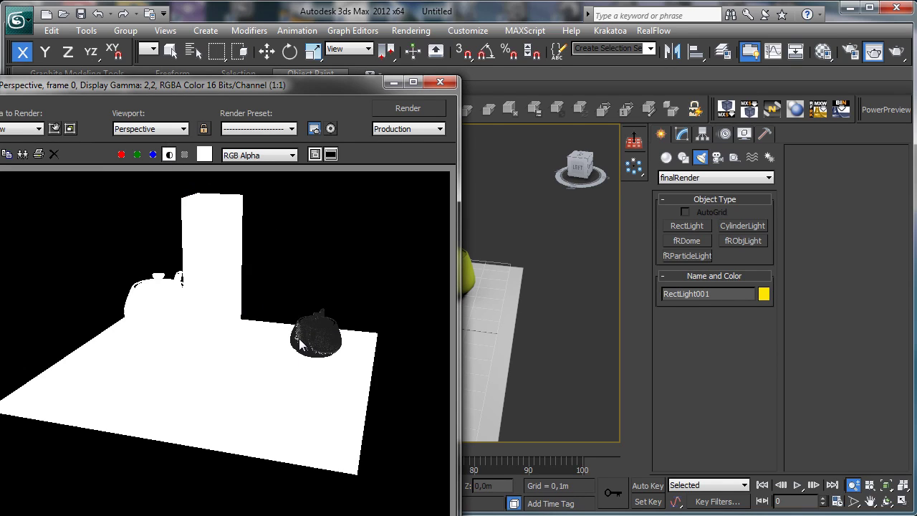
pyautogui.click(393, 82)
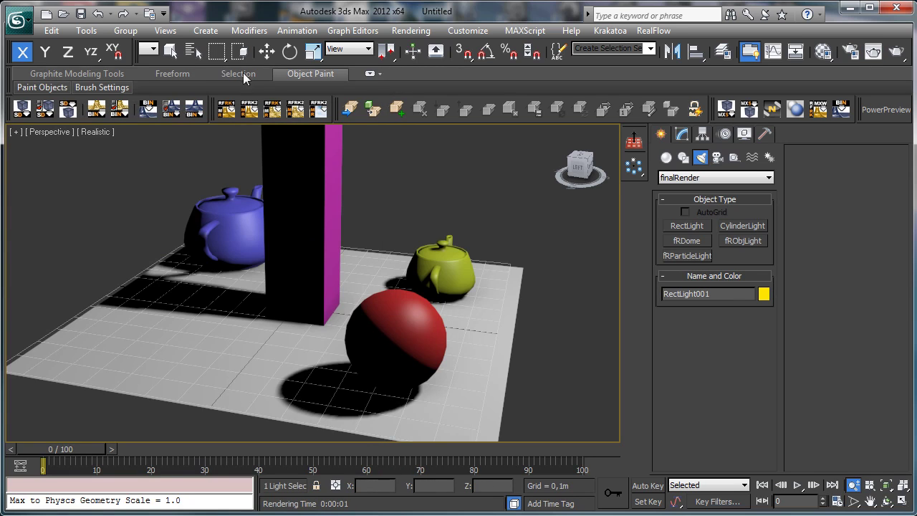
# Move the blue teapot out from behind the purple box, toward the front of the floor.
pyautogui.click(170, 51)
pyautogui.click(228, 224)
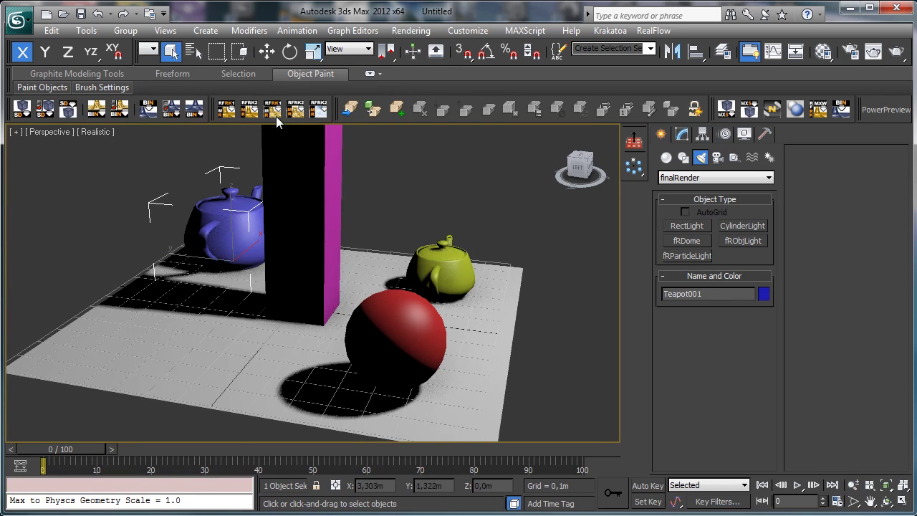
pyautogui.click(267, 50)
pyautogui.moveTo(249, 249); pyautogui.dragTo(206, 255)
# Enable Matte in the blue teapot's finalRender Matte/Shadow object properties and apply the change.
pyautogui.rightClick(205, 256)
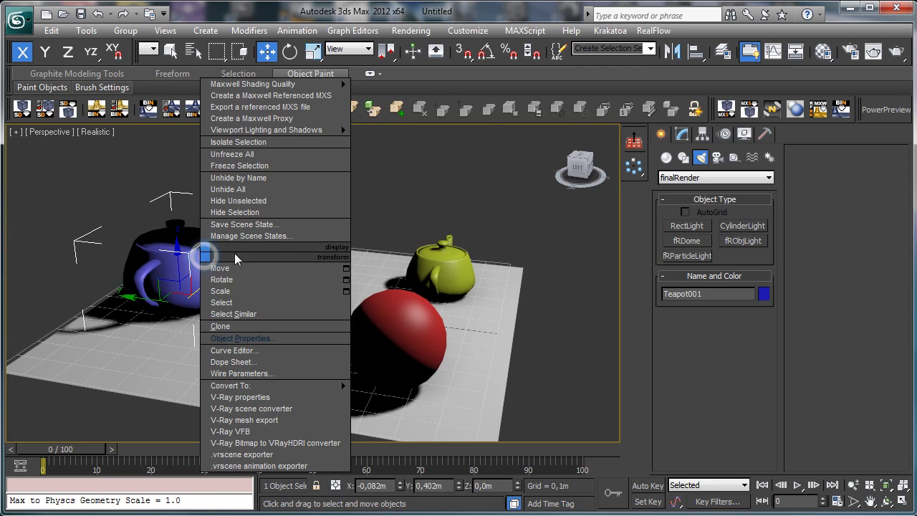
pyautogui.click(281, 338)
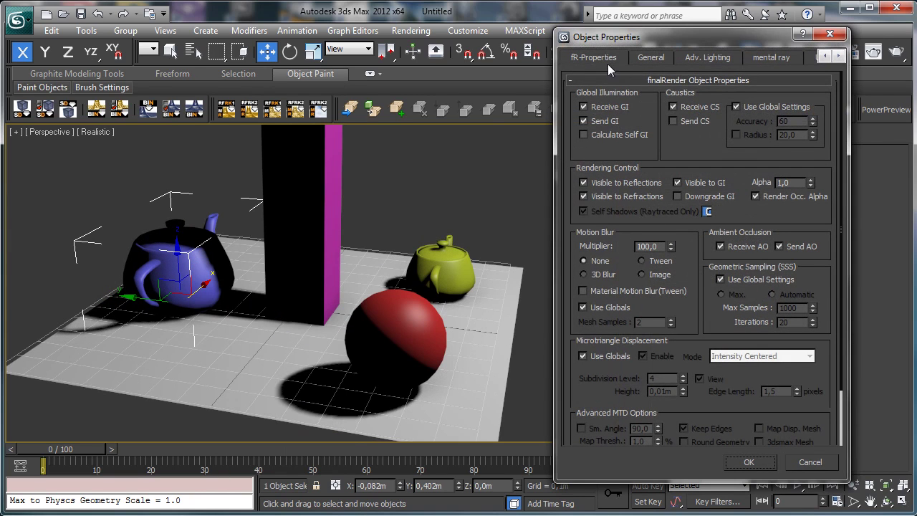
pyautogui.click(678, 82)
pyautogui.click(650, 95)
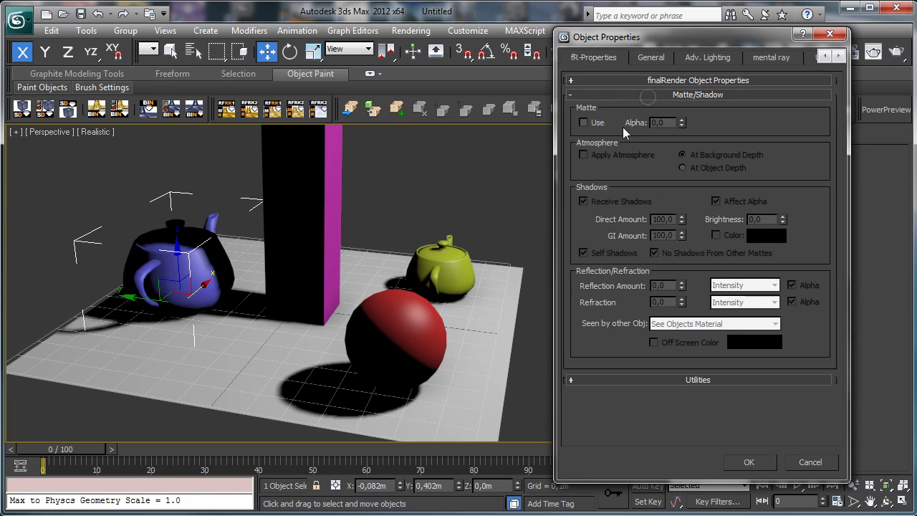
pyautogui.click(584, 122)
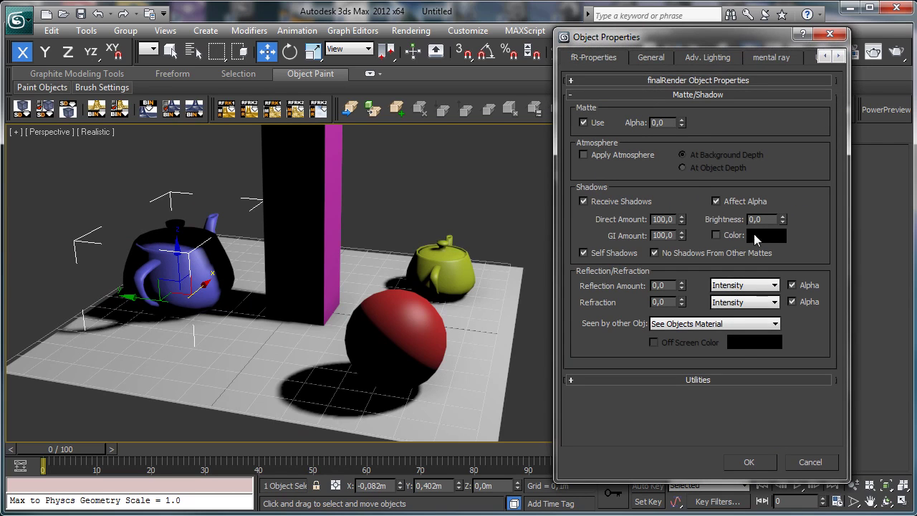
pyautogui.click(749, 462)
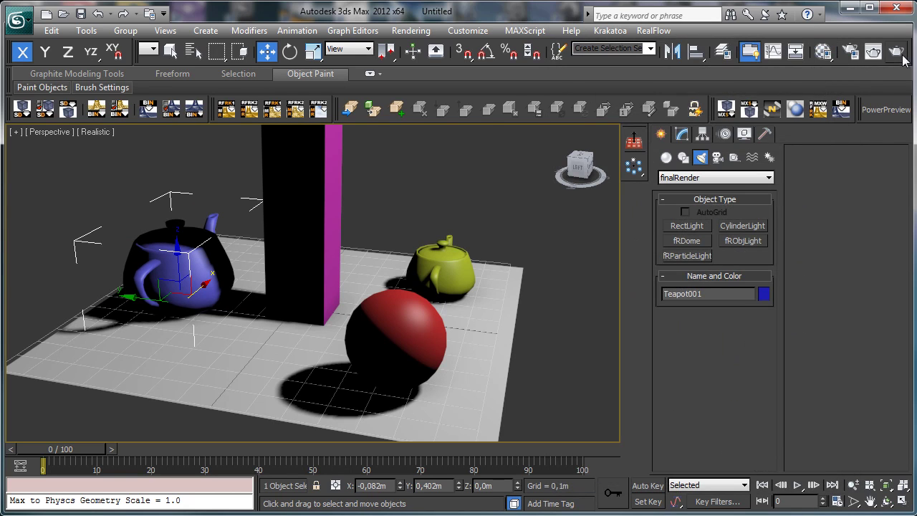
# Render the Perspective view, inspect its alpha and individual color channels, restore the full RGB display, and close the render.
pyautogui.click(874, 52)
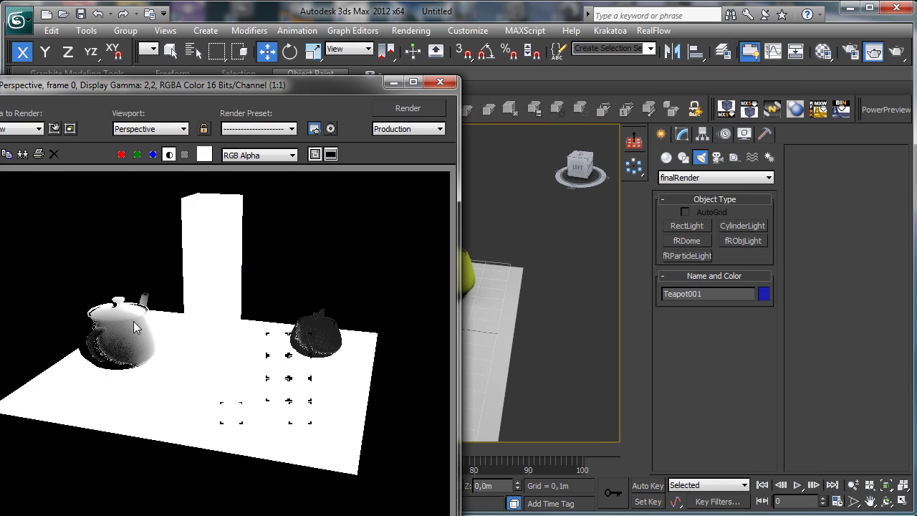
pyautogui.moveTo(257, 93); pyautogui.dragTo(595, 34)
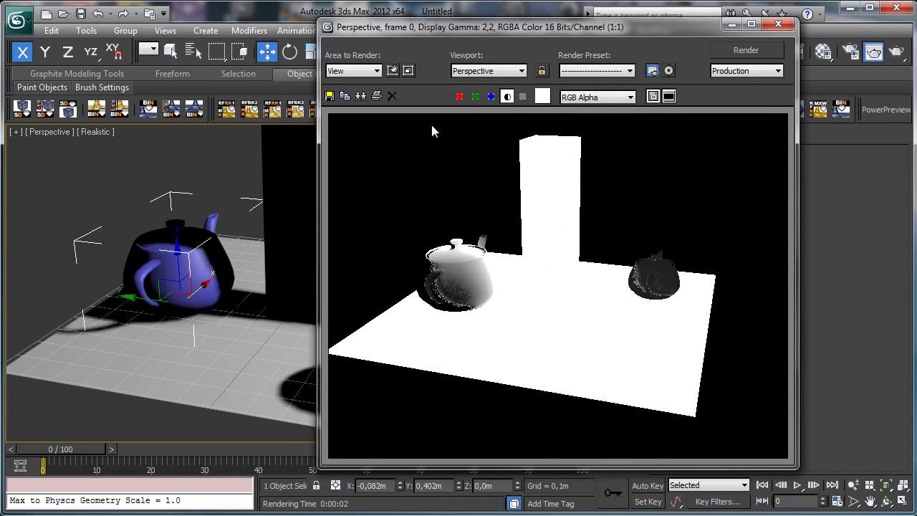
pyautogui.click(459, 96)
pyautogui.click(475, 96)
pyautogui.click(491, 96)
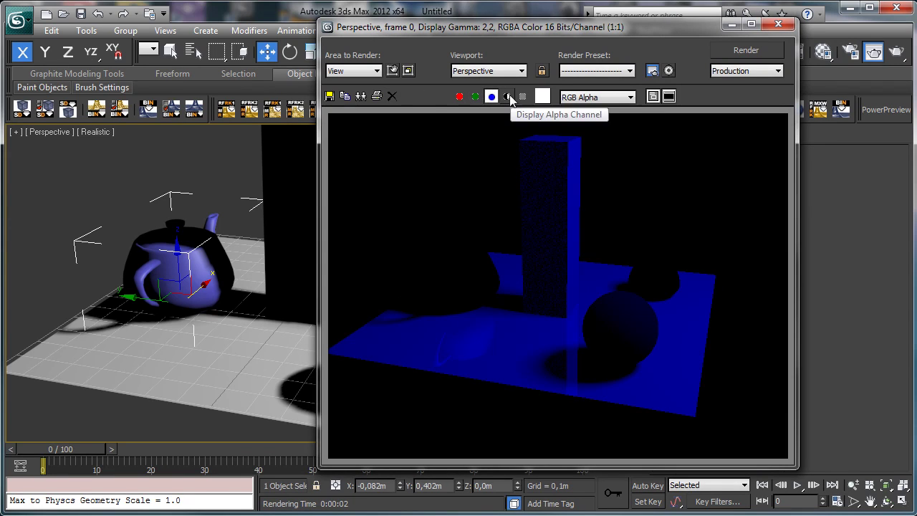
pyautogui.click(475, 96)
pyautogui.click(459, 96)
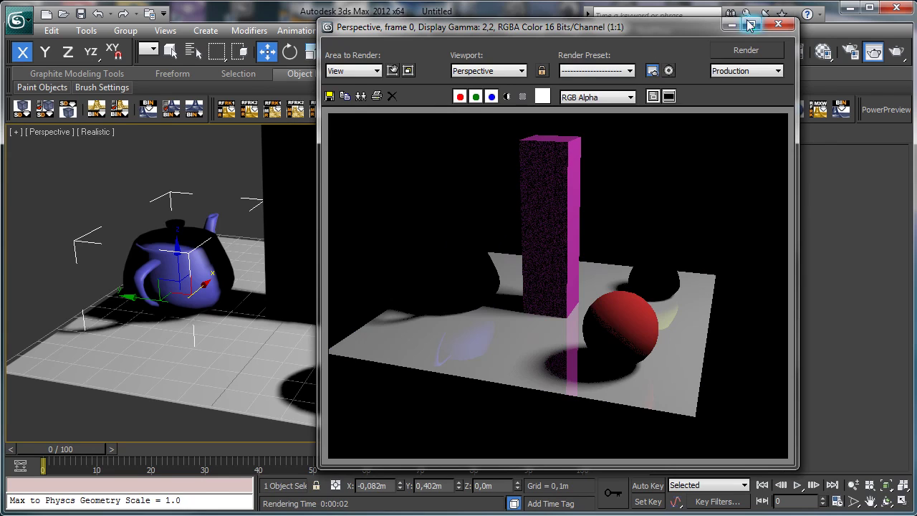
pyautogui.click(778, 24)
# Review the blue teapot's Matte, Shadows and Reflection/Refraction settings in its finalRender object properties.
pyautogui.rightClick(202, 267)
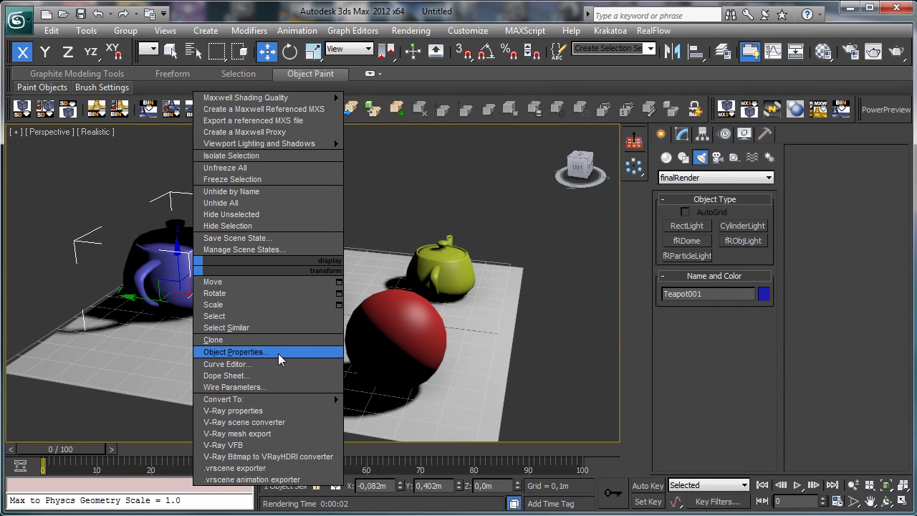
pyautogui.click(278, 352)
pyautogui.click(683, 82)
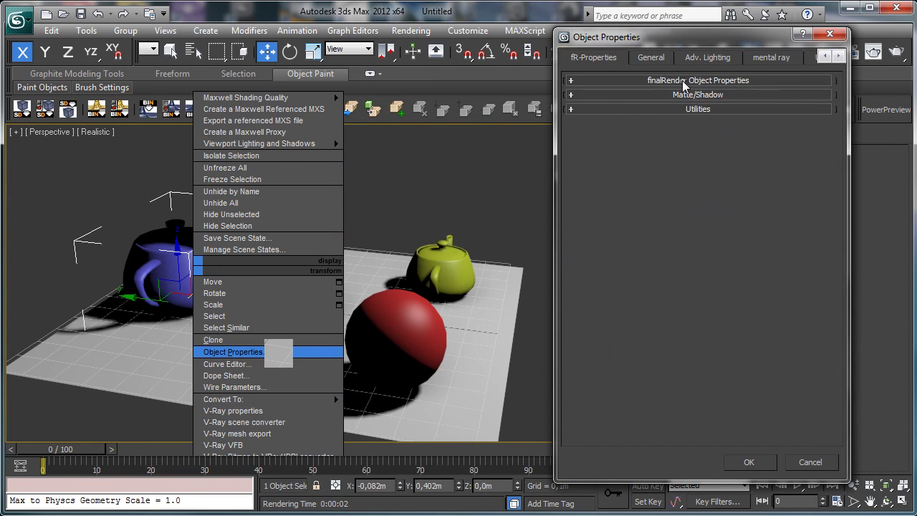
pyautogui.click(686, 94)
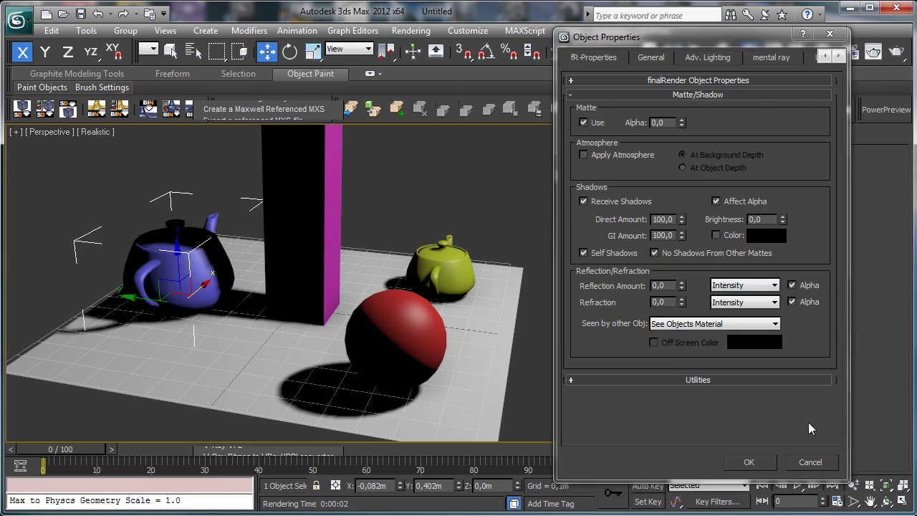
pyautogui.click(748, 461)
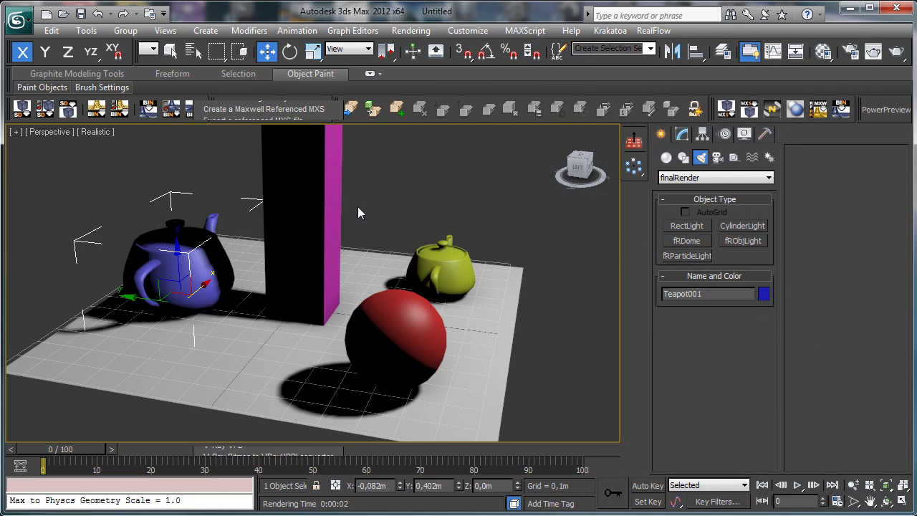
# Enable Matte in the purple box's finalRender Matte/Shadow object properties and apply the change.
pyautogui.click(299, 194)
pyautogui.rightClick(312, 211)
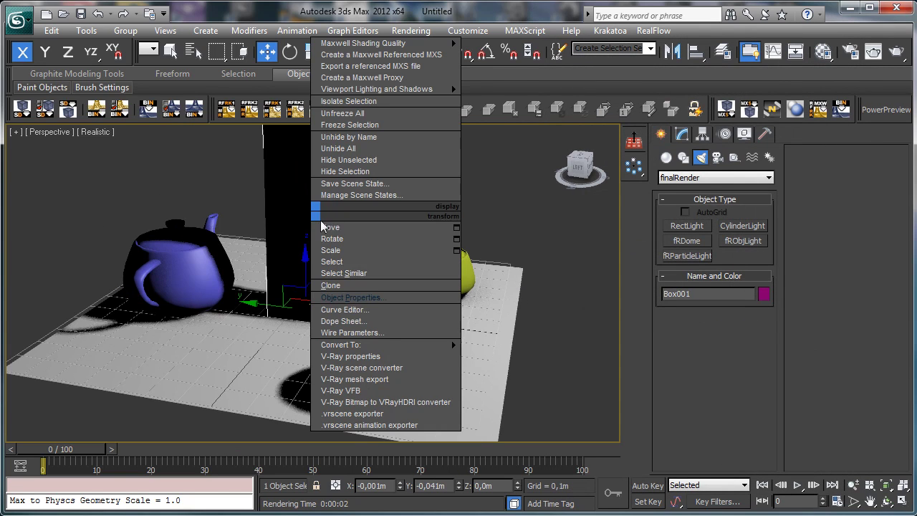
pyautogui.click(387, 297)
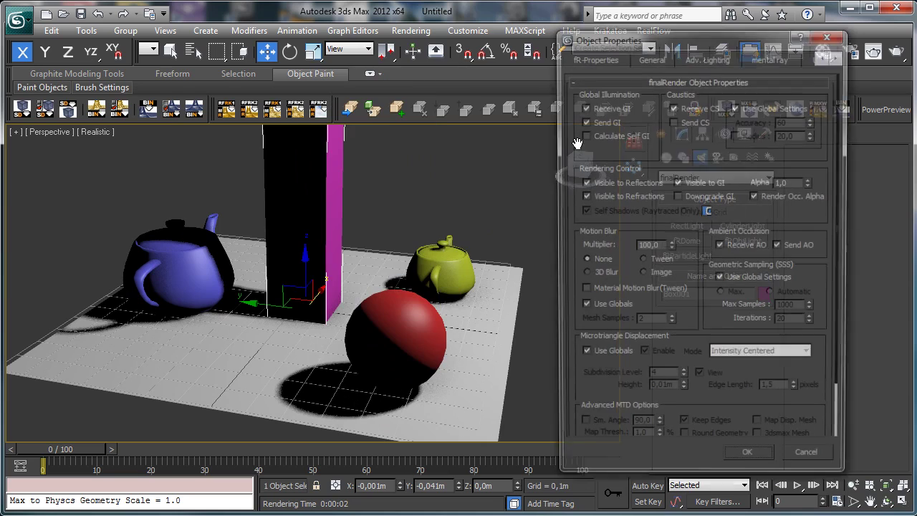
pyautogui.click(671, 82)
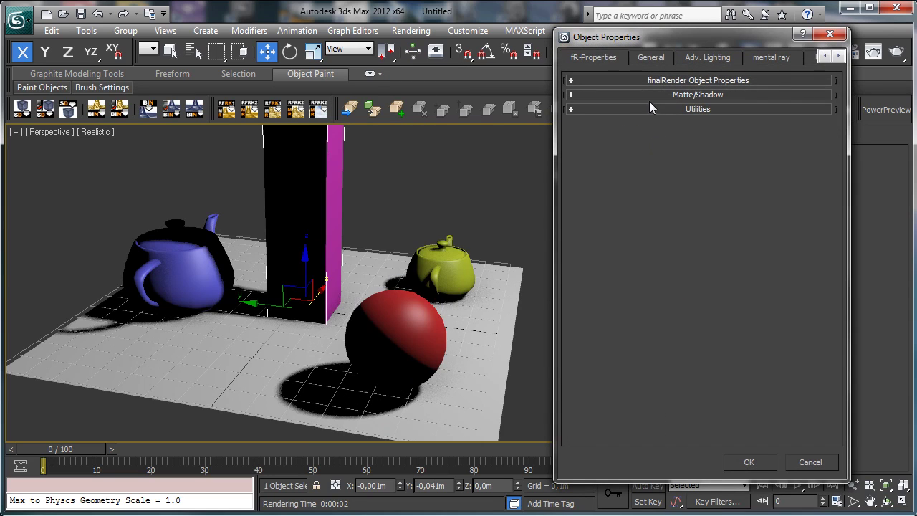
pyautogui.click(648, 94)
pyautogui.click(593, 123)
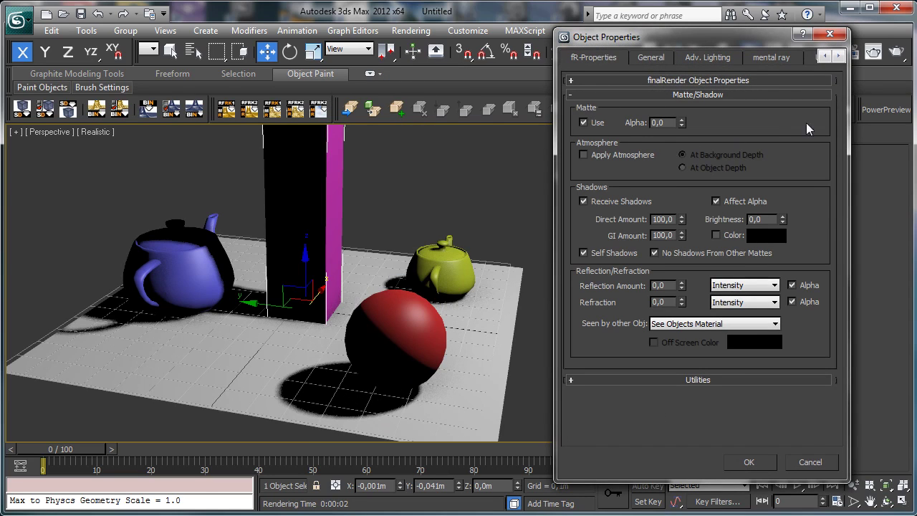
pyautogui.click(761, 466)
# Render the Perspective view with the matte box, inspect its alpha channel, and close the render.
pyautogui.click(896, 51)
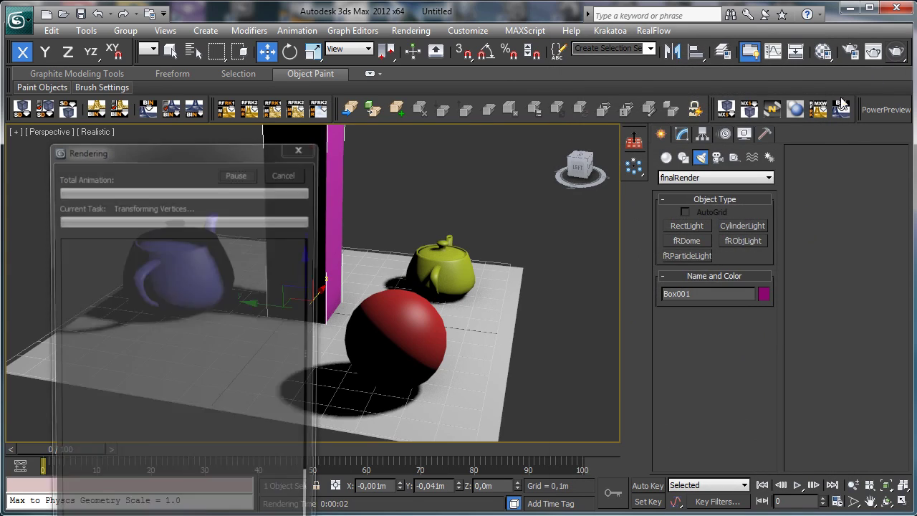
pyautogui.click(508, 97)
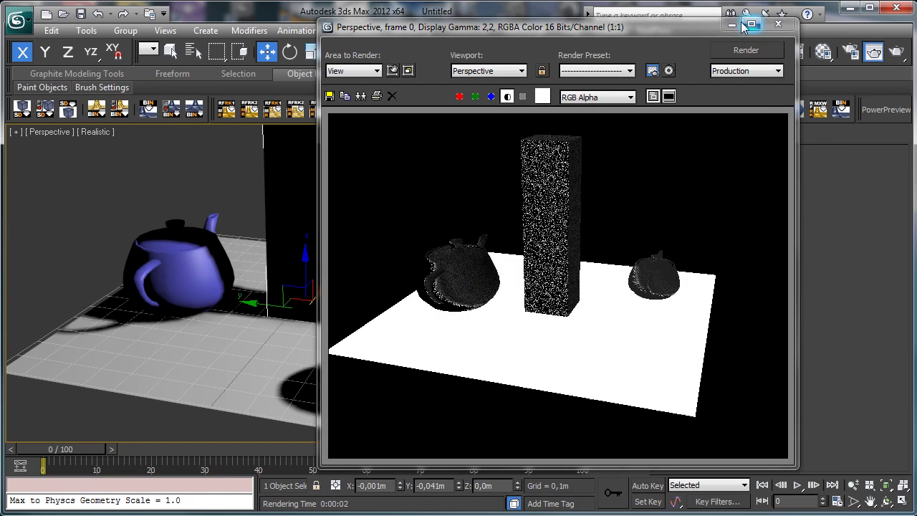
pyautogui.click(778, 24)
# Raise the matte Reflection Amount in the blue teapot's Matte/Shadow object properties and apply it.
pyautogui.click(199, 268)
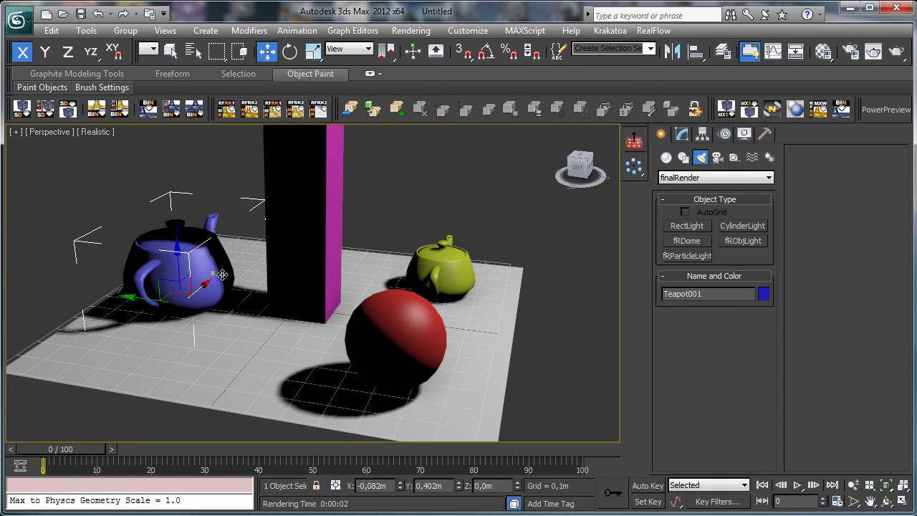
pyautogui.rightClick(215, 278)
pyautogui.click(302, 365)
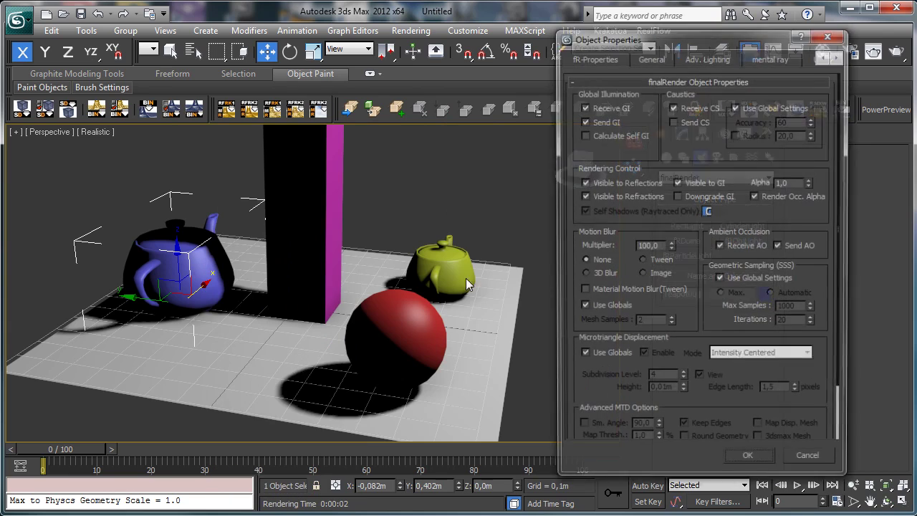
pyautogui.click(672, 81)
pyautogui.click(674, 95)
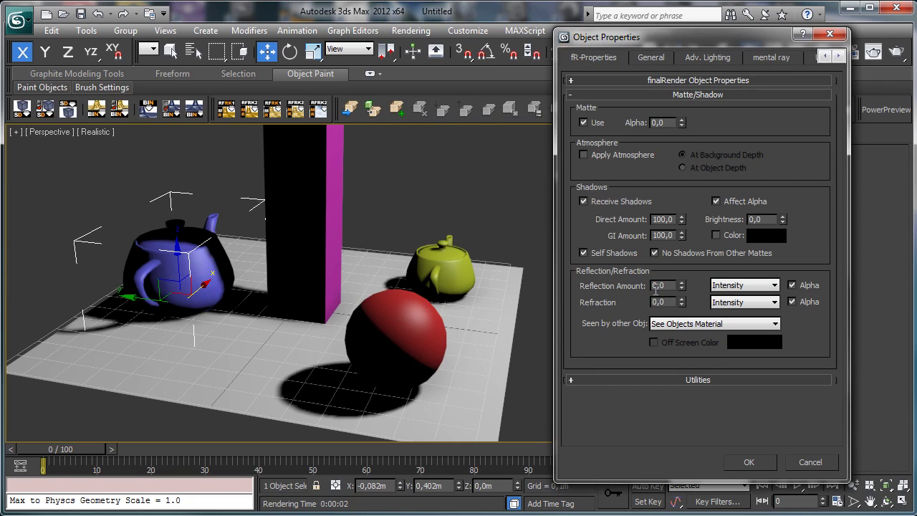
pyautogui.moveTo(682, 285); pyautogui.dragTo(682, 279)
pyautogui.click(743, 453)
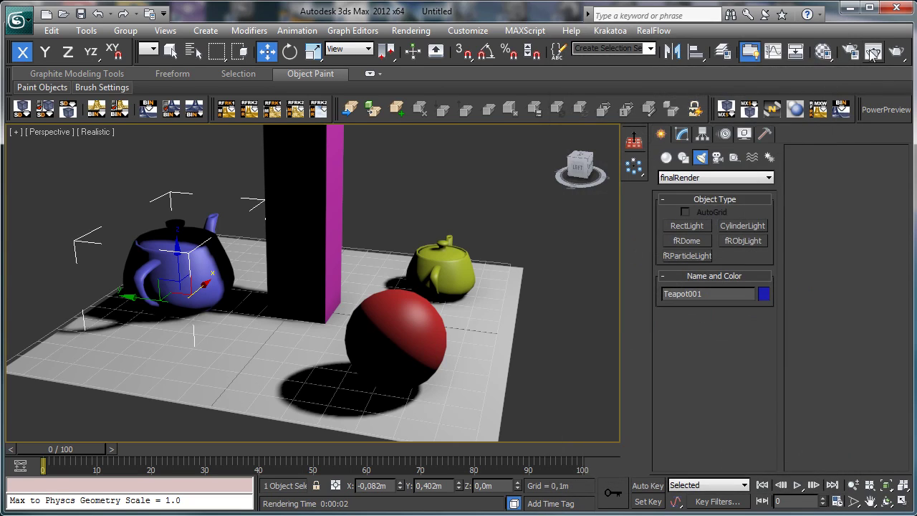
# Render the Perspective view to check the matte teapot's reflections, and put the render window away.
pyautogui.click(873, 52)
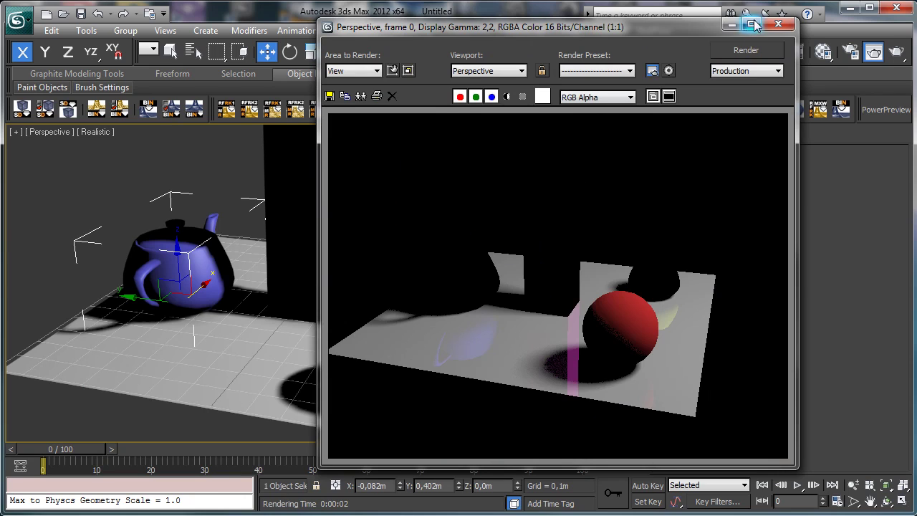
pyautogui.click(731, 24)
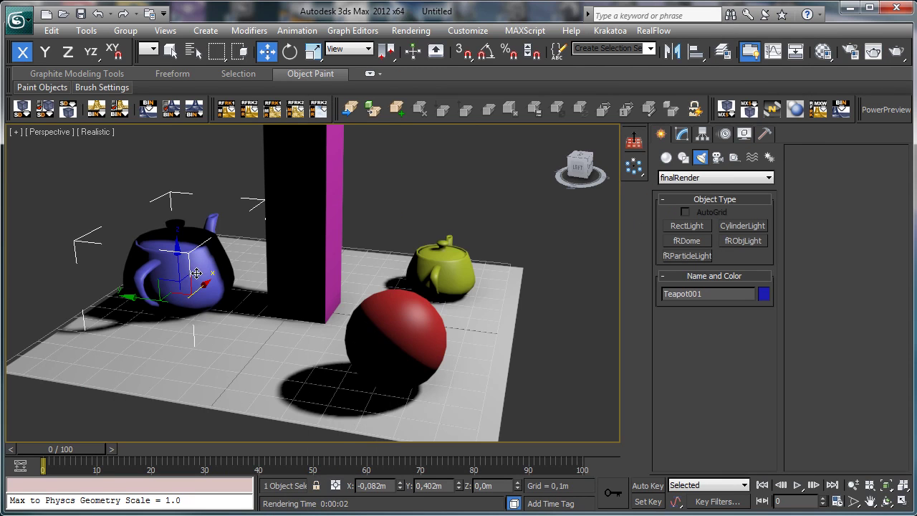
# Set the reflection mode to Amount in the blue teapot's finalRender Matte/Shadow object properties and apply it.
pyautogui.rightClick(198, 272)
pyautogui.click(261, 356)
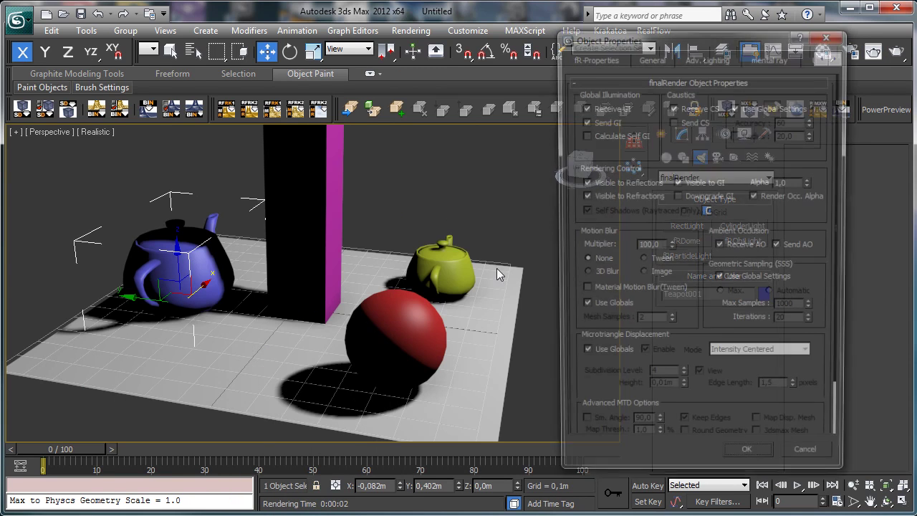
pyautogui.click(674, 83)
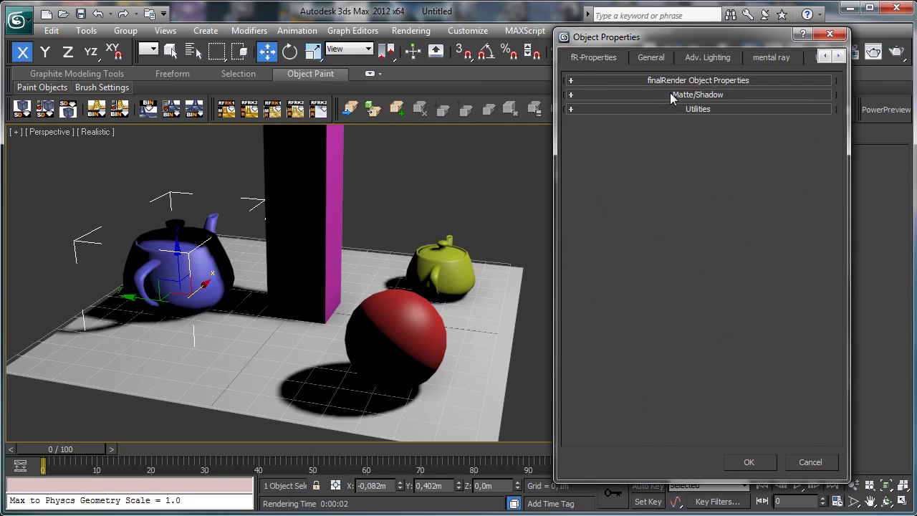
pyautogui.click(674, 94)
pyautogui.click(770, 284)
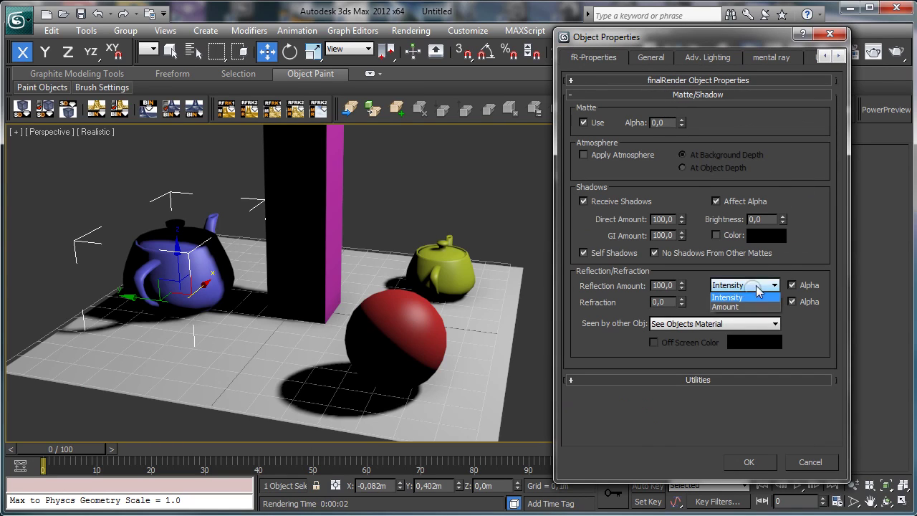
pyautogui.click(751, 314)
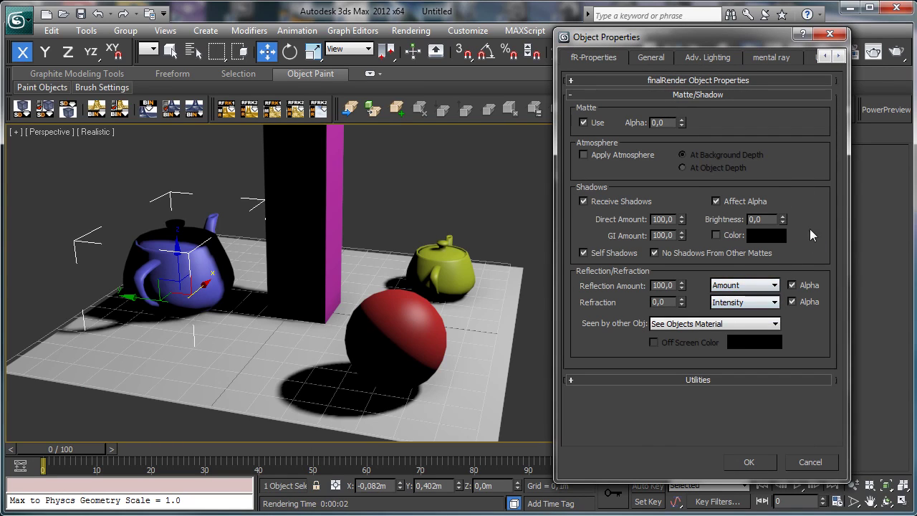
pyautogui.click(756, 464)
# Render the Perspective view, move the blue teapot forward beside the red sphere, and render it again.
pyautogui.click(874, 51)
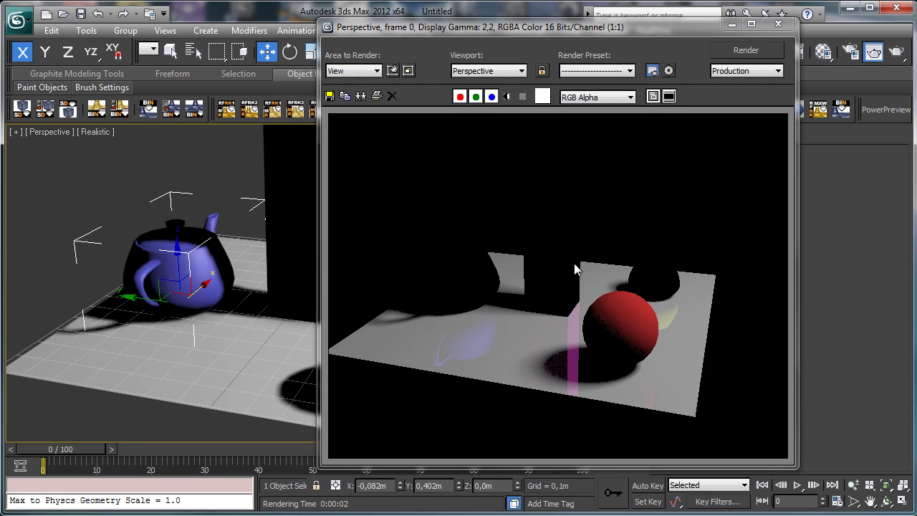
pyautogui.click(778, 23)
pyautogui.moveTo(173, 294); pyautogui.dragTo(281, 356)
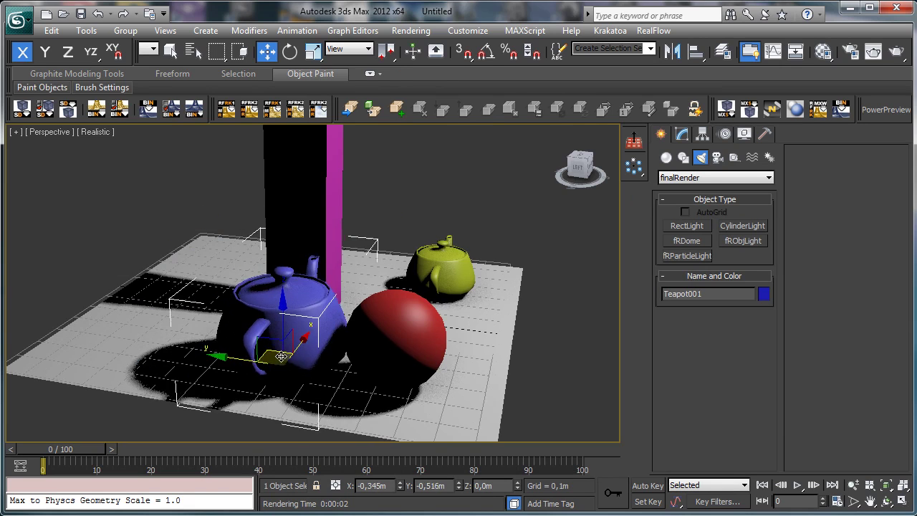
pyautogui.click(886, 46)
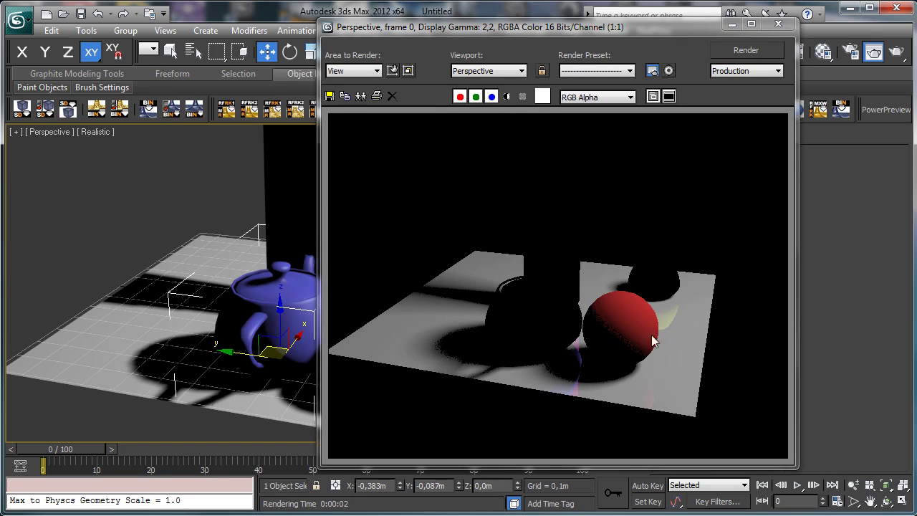
pyautogui.click(732, 24)
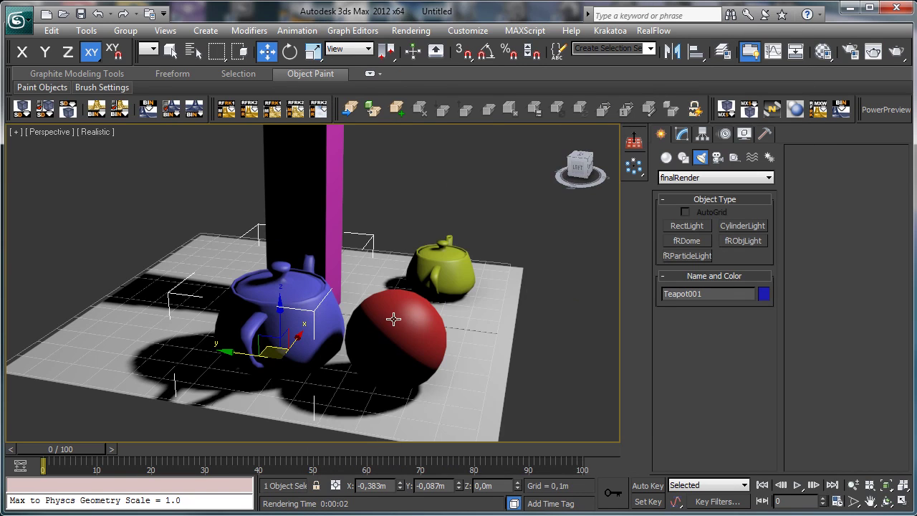
# Review the reflection mode options in the blue teapot's Matte/Shadow object properties, keep Amount and confirm the dialog.
pyautogui.rightClick(303, 294)
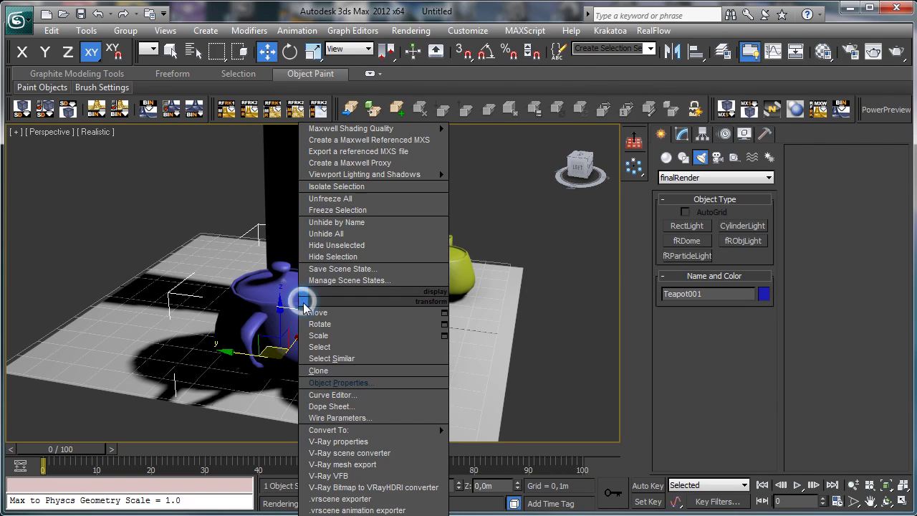
pyautogui.click(350, 384)
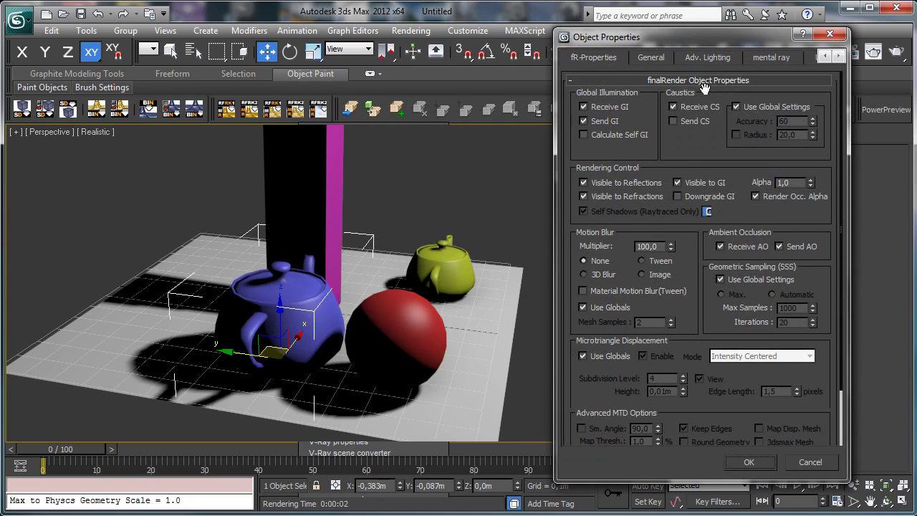
pyautogui.moveTo(698, 246); pyautogui.dragTo(710, 156)
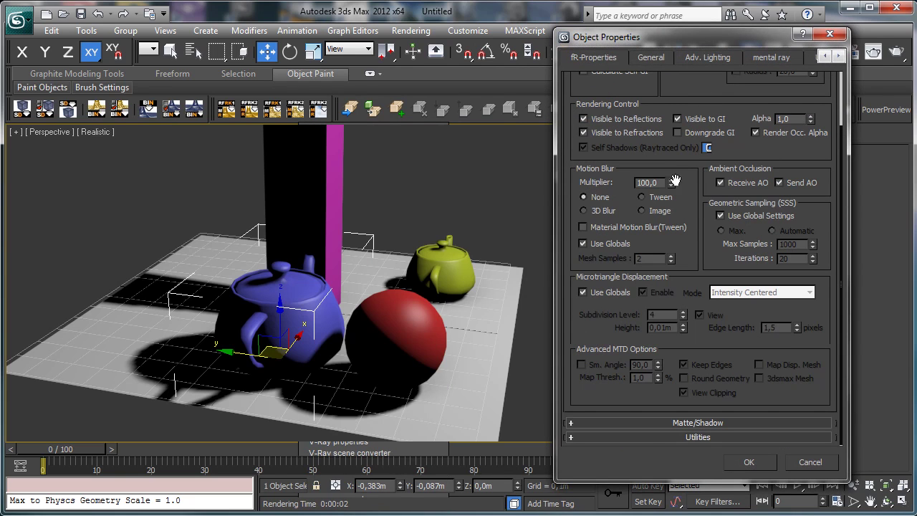
pyautogui.click(698, 423)
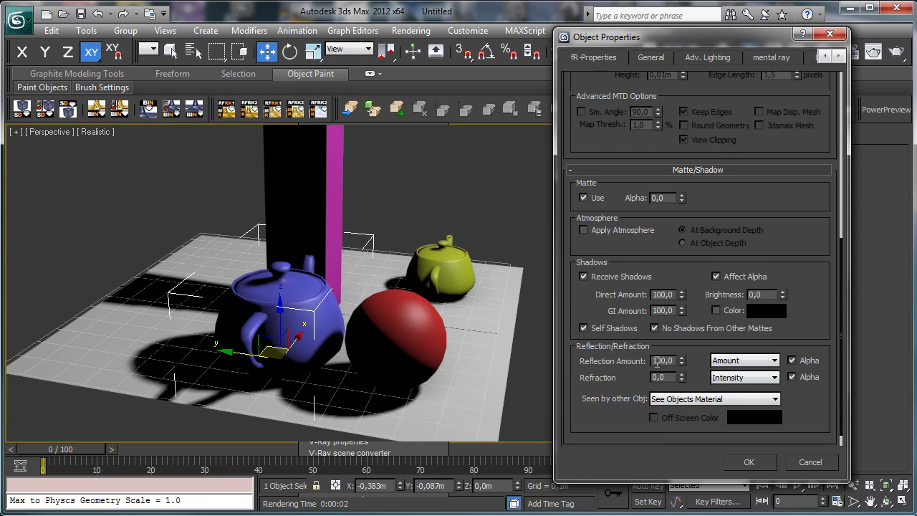
pyautogui.click(731, 360)
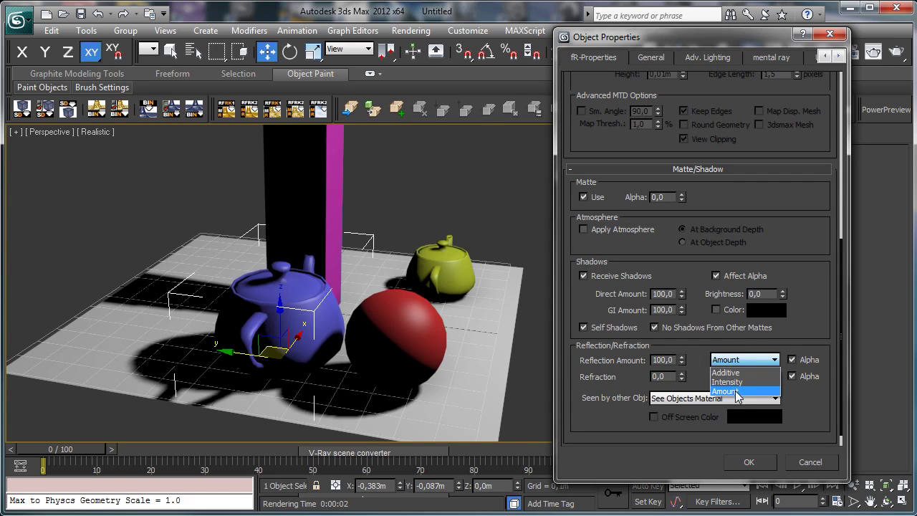
pyautogui.click(803, 340)
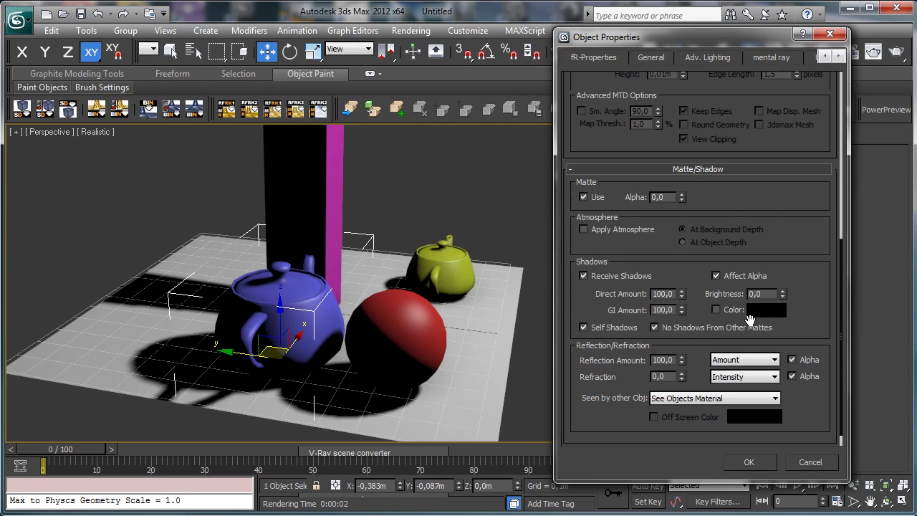
pyautogui.click(749, 461)
# Select the ground plane and examine the reflections on it in the rendered Perspective view.
pyautogui.click(429, 298)
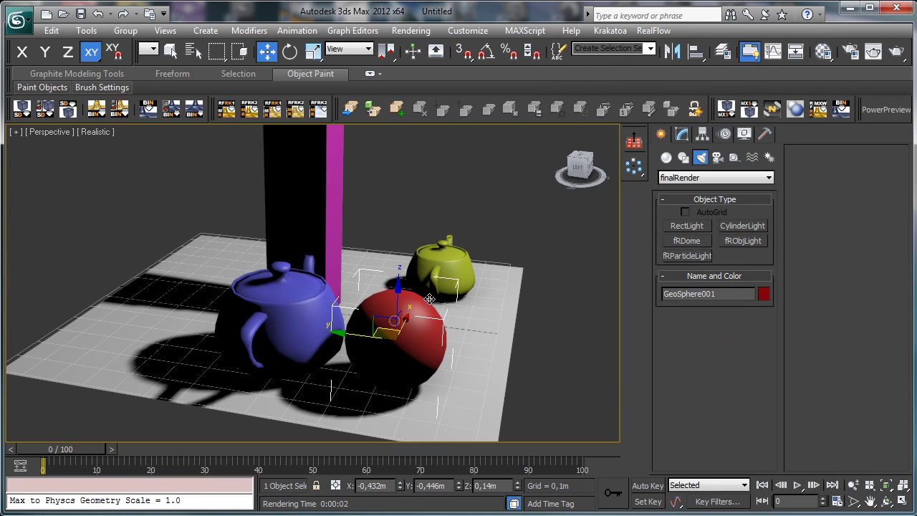
pyautogui.click(334, 410)
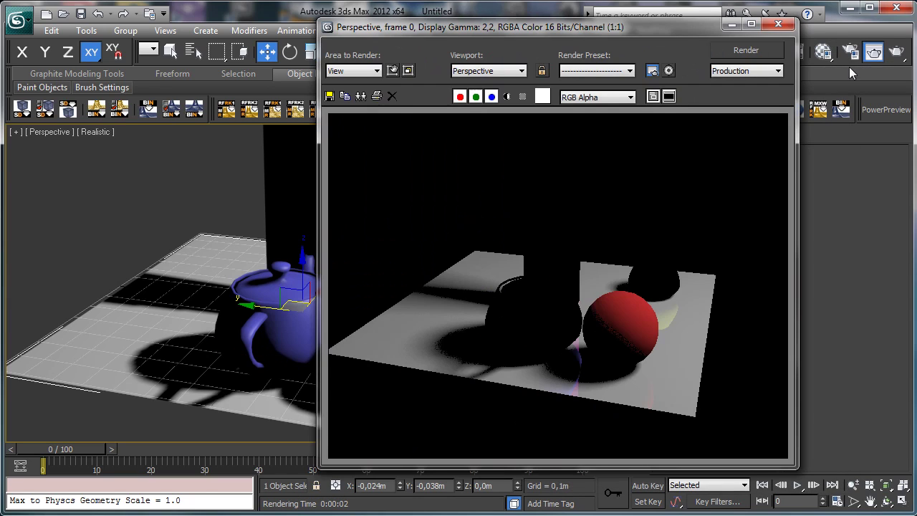
pyautogui.click(873, 51)
pyautogui.click(849, 51)
# Review the Seen by other Obj options in the blue teapot's Matte/Shadow object properties, keeping See Objects Material.
pyautogui.rightClick(315, 299)
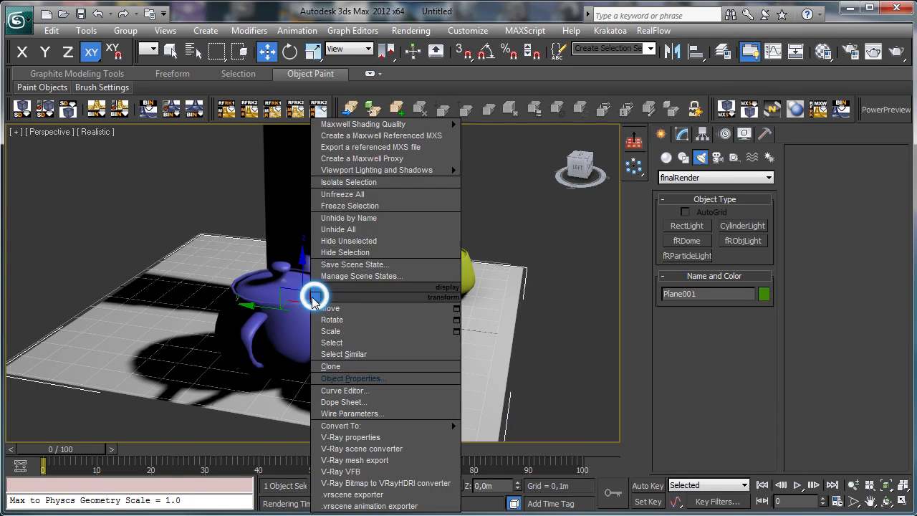
pyautogui.click(255, 324)
pyautogui.click(262, 330)
pyautogui.rightClick(265, 318)
pyautogui.click(316, 406)
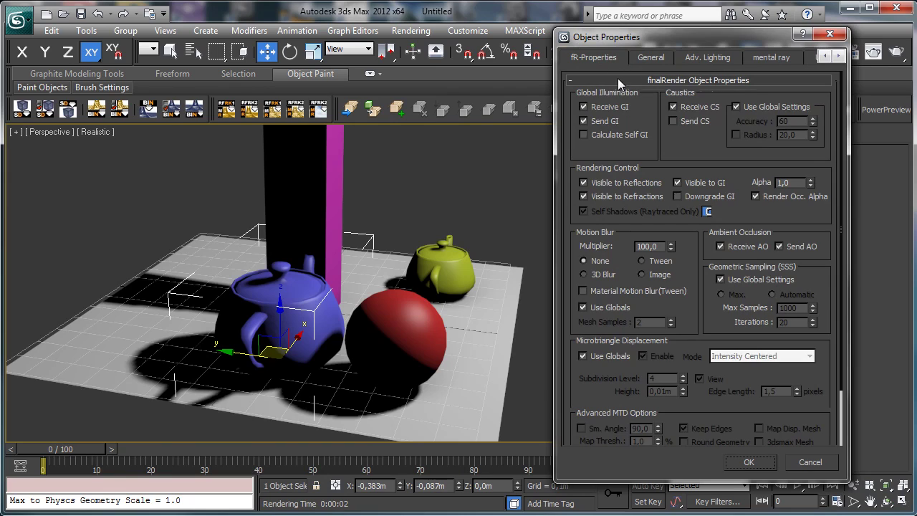
pyautogui.click(618, 79)
pyautogui.click(637, 94)
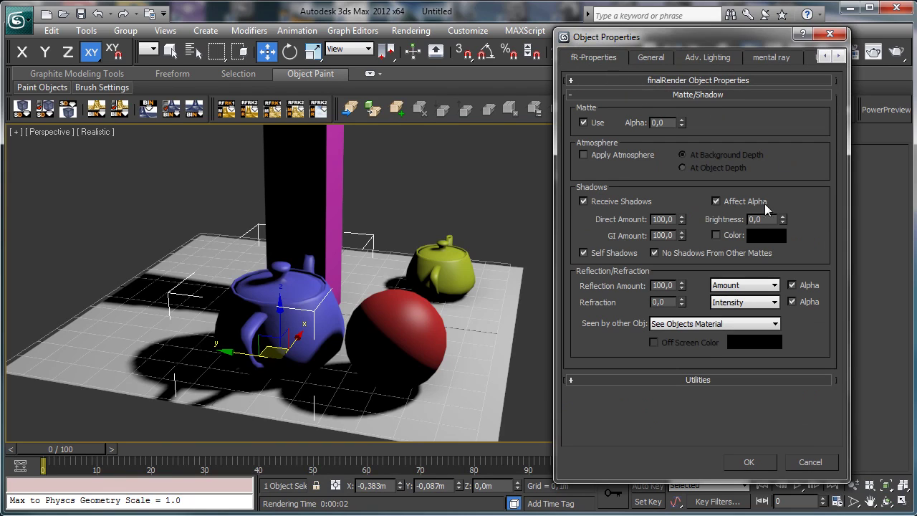
pyautogui.click(696, 324)
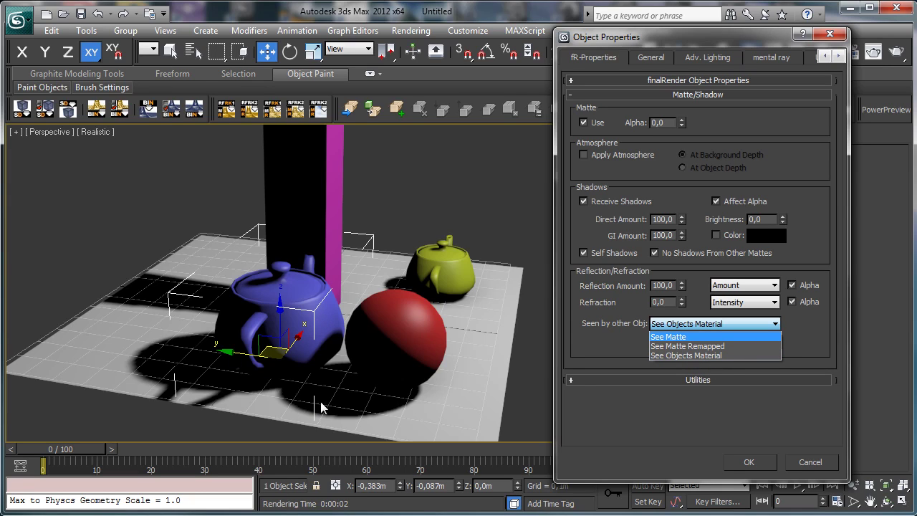
pyautogui.click(698, 355)
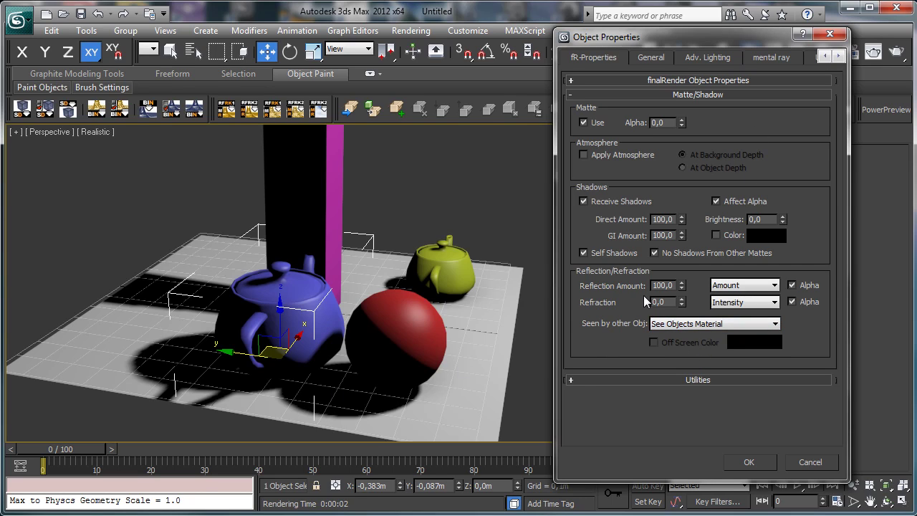